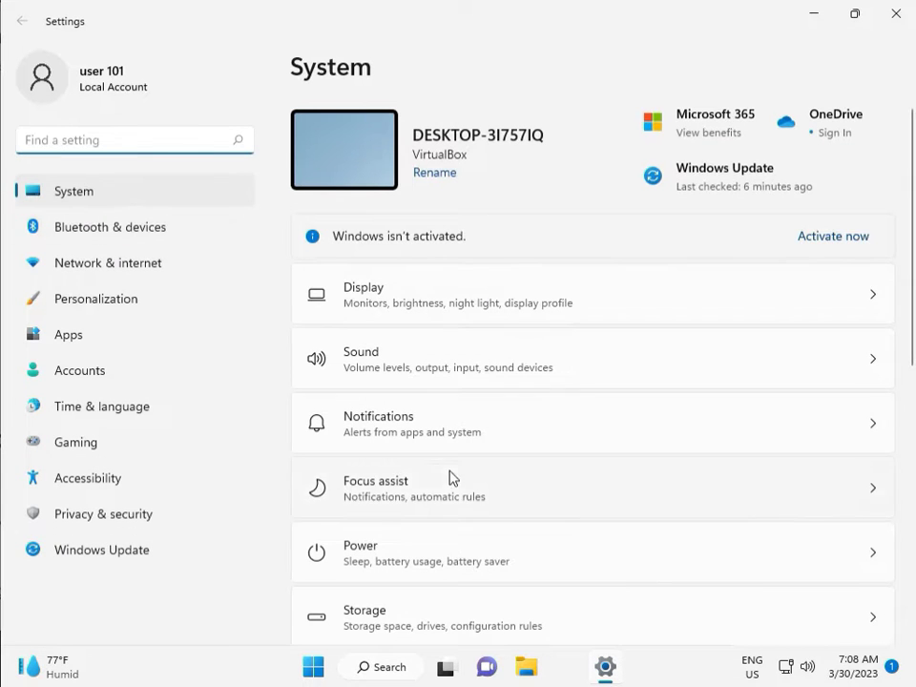
Step: Go to System > Troubleshoot > Other troubleshooters to list all troubleshooters, including Windows Update
scroll(450, 478, "down", 5)
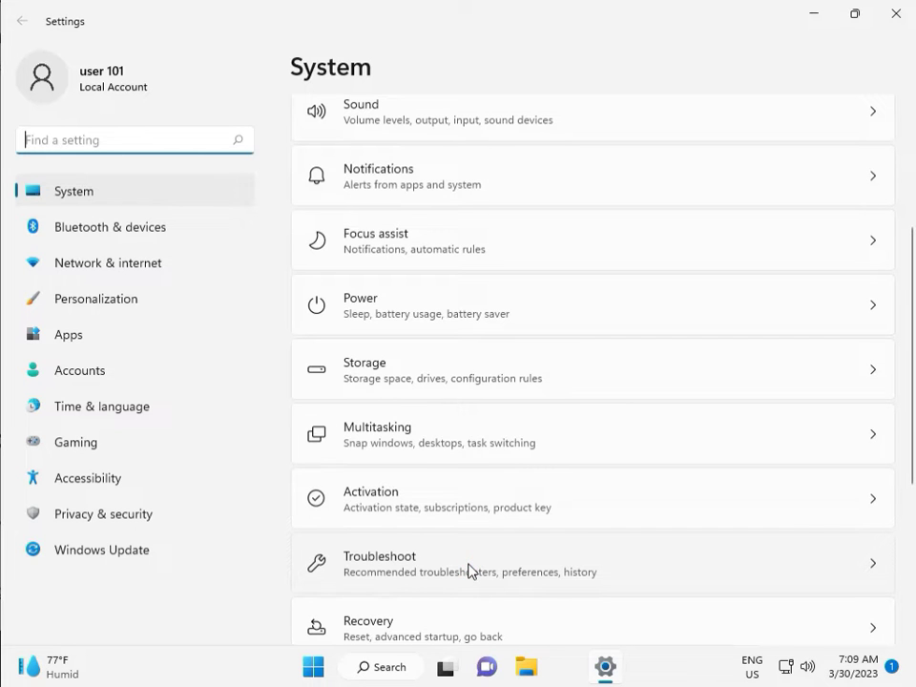
left_click(469, 571)
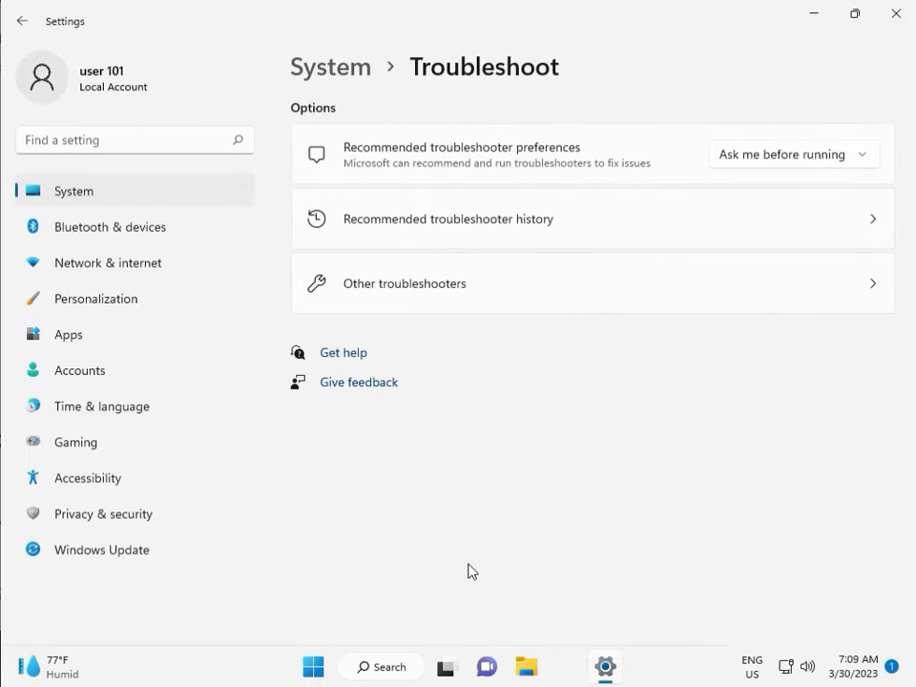
left_click(399, 296)
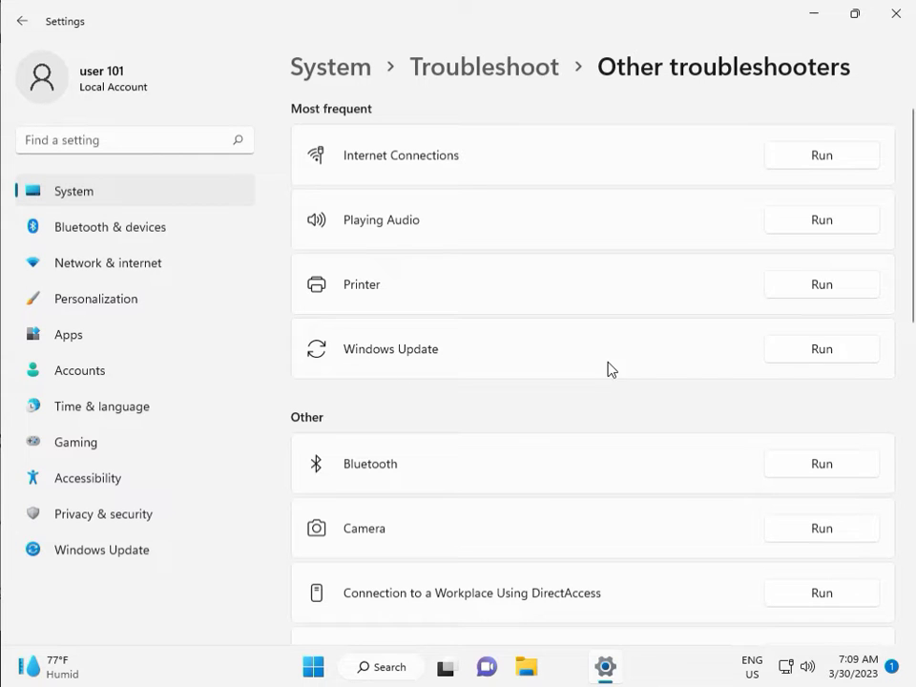
Step: Run the Windows Update troubleshooter to completion, close it, and close Settings
left_click(818, 350)
left_click_drag(434, 152, 313, 110)
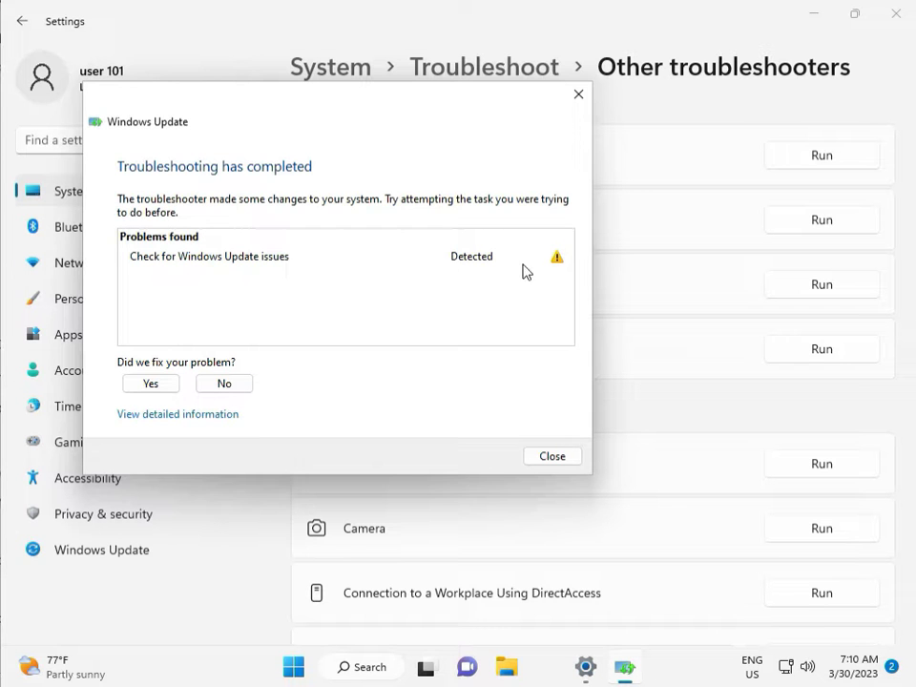
left_click(553, 460)
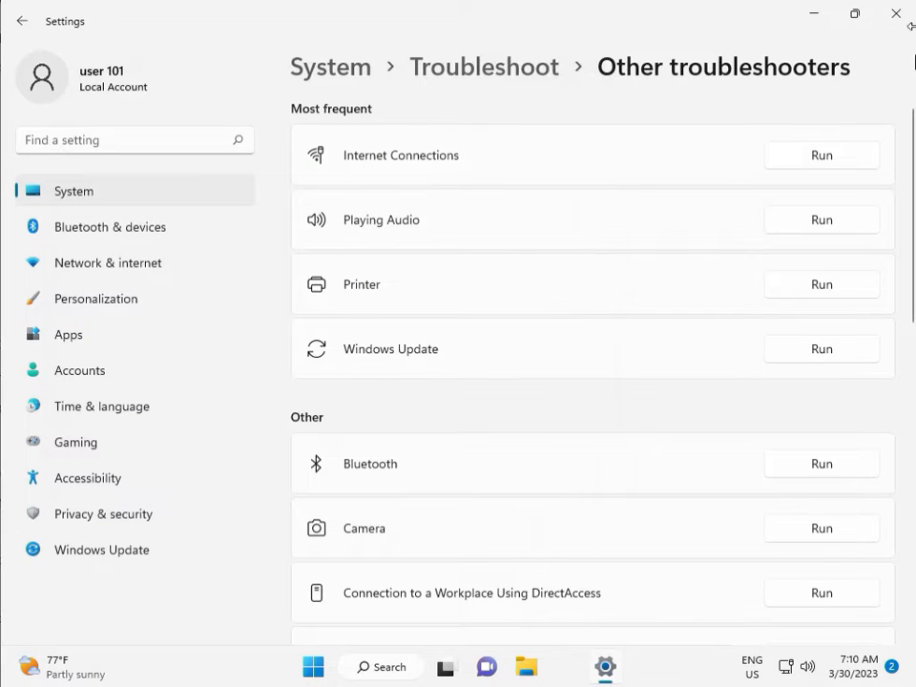
left_click(900, 16)
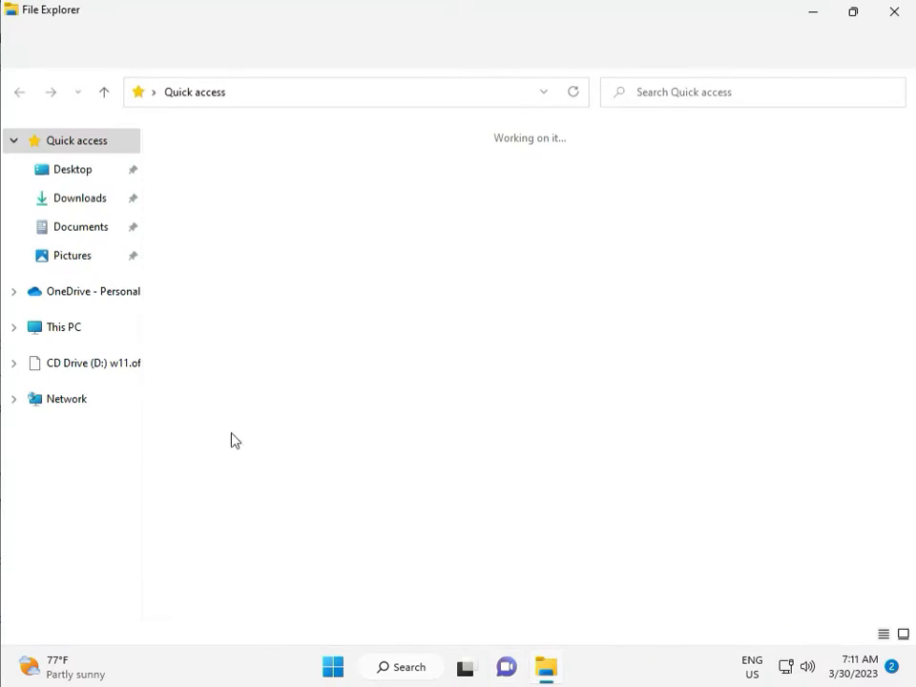
Step: Browse This PC > Local Disk (C:) > Windows and open the SoftwareDistribution folder
left_click(97, 335)
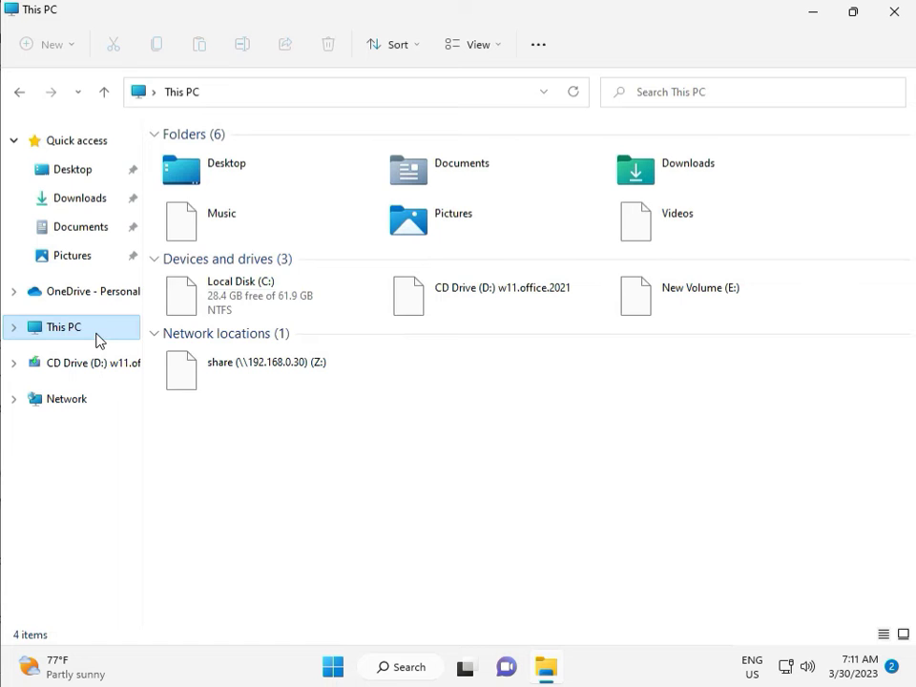
double_click(289, 306)
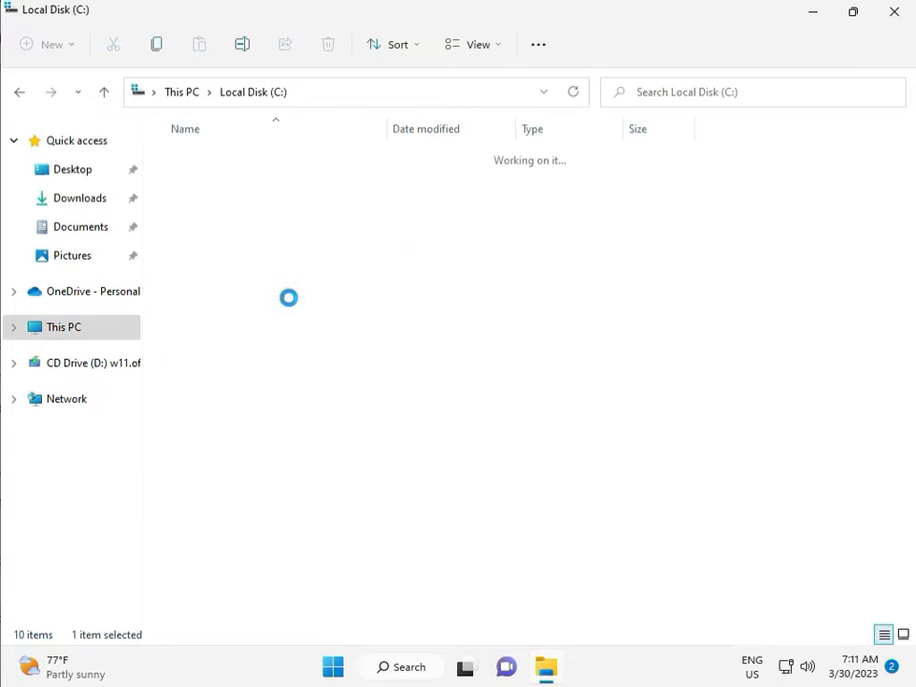
left_click(238, 491)
double_click(238, 490)
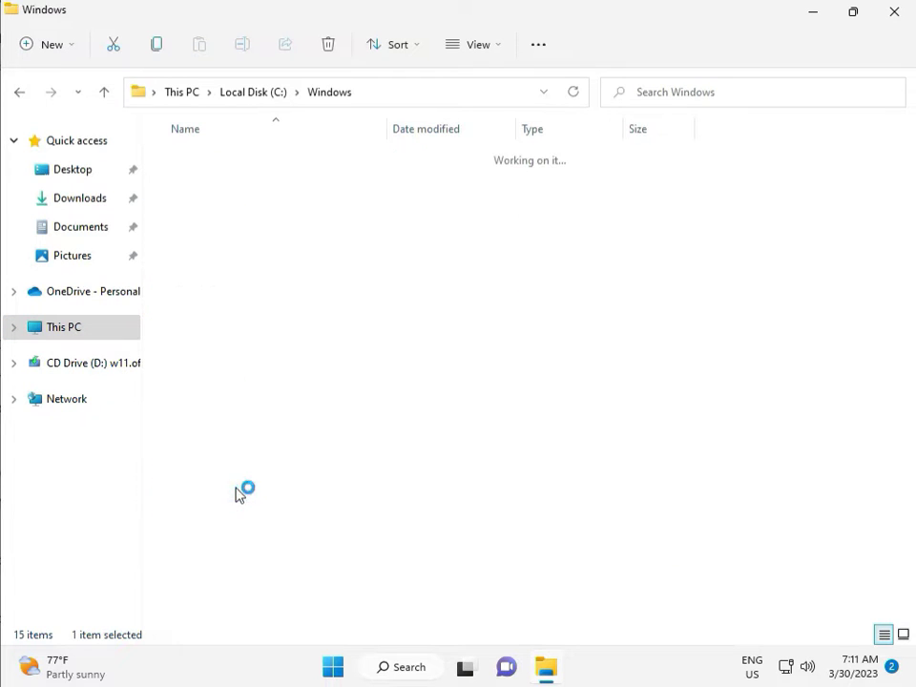
scroll(333, 546, "down", 11)
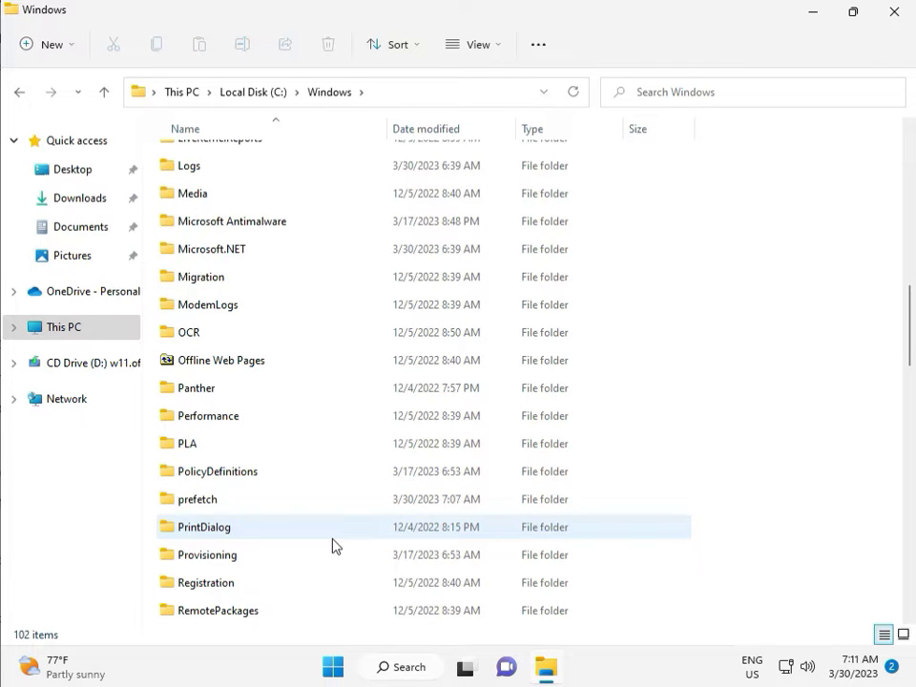
scroll(334, 546, "down", 4)
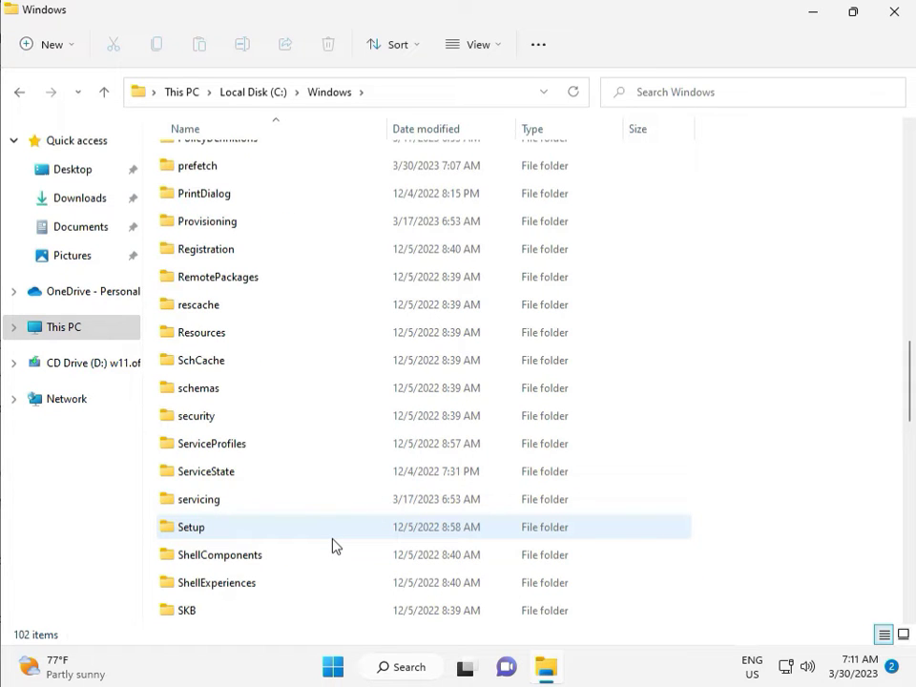
scroll(325, 540, "down", 2)
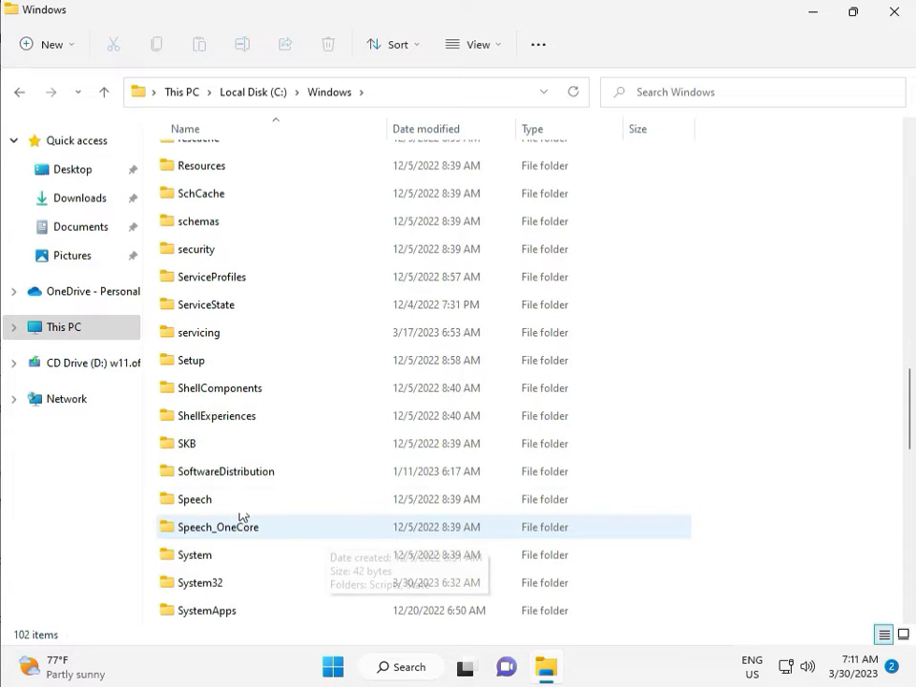
left_click(247, 476)
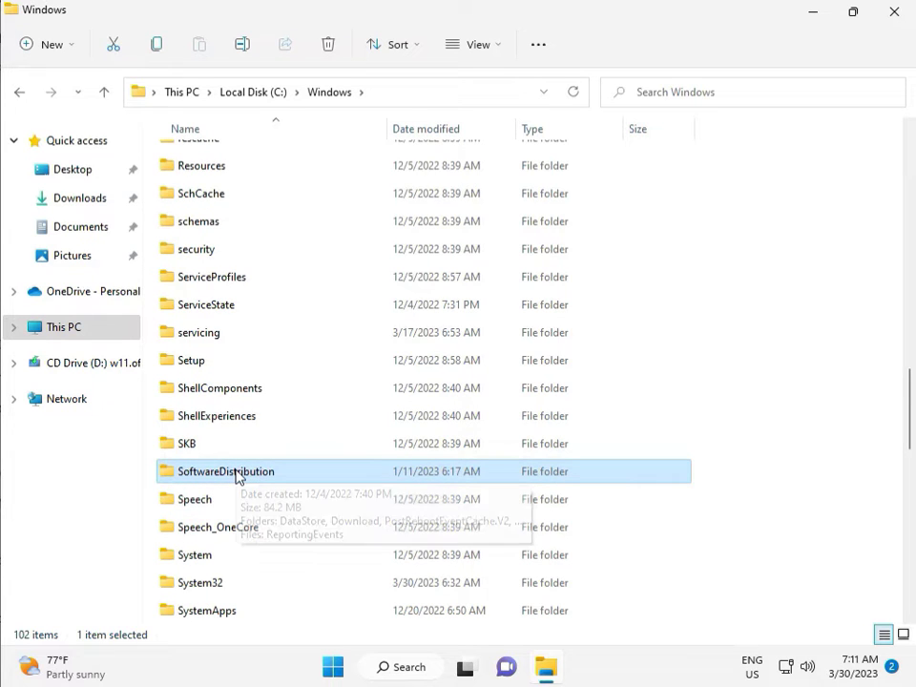
double_click(238, 477)
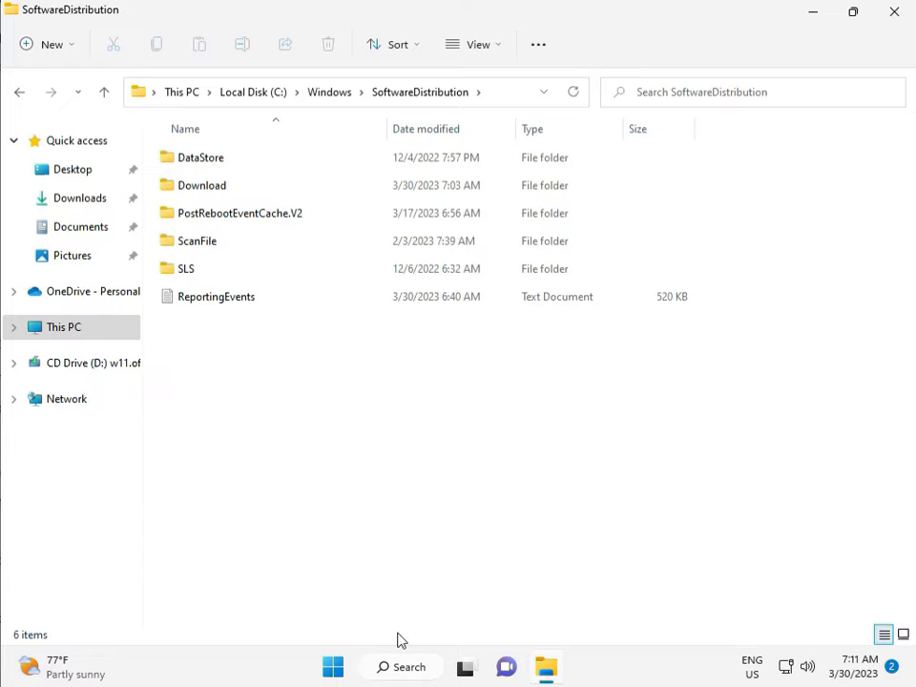
mouse_move(476, 685)
Step: Delete all 12 cached update items in SoftwareDistribution\Download, approving the warning, then close File Explorer
double_click(232, 192)
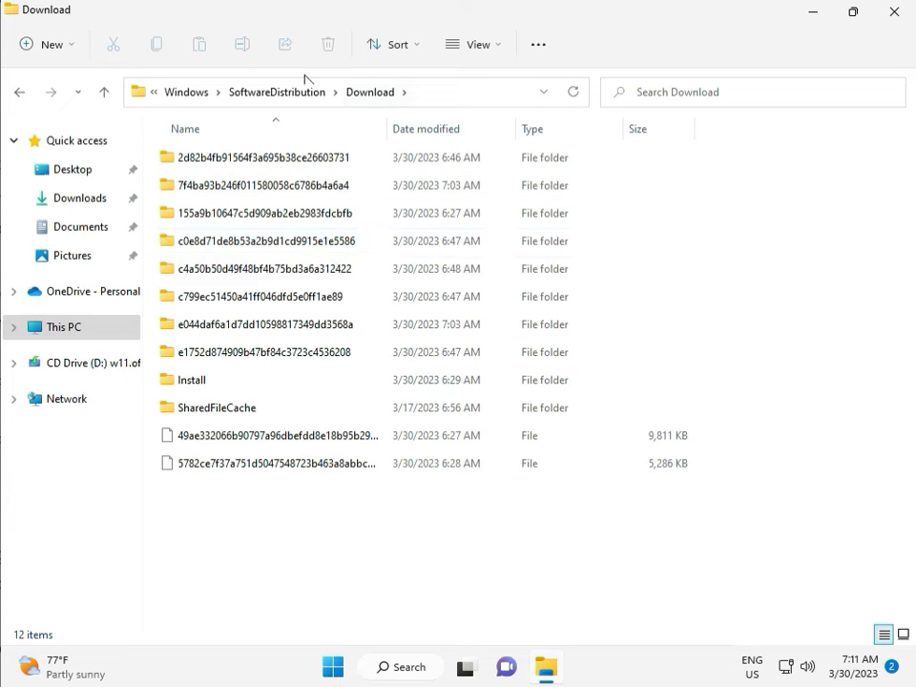
left_click_drag(262, 525, 273, 168)
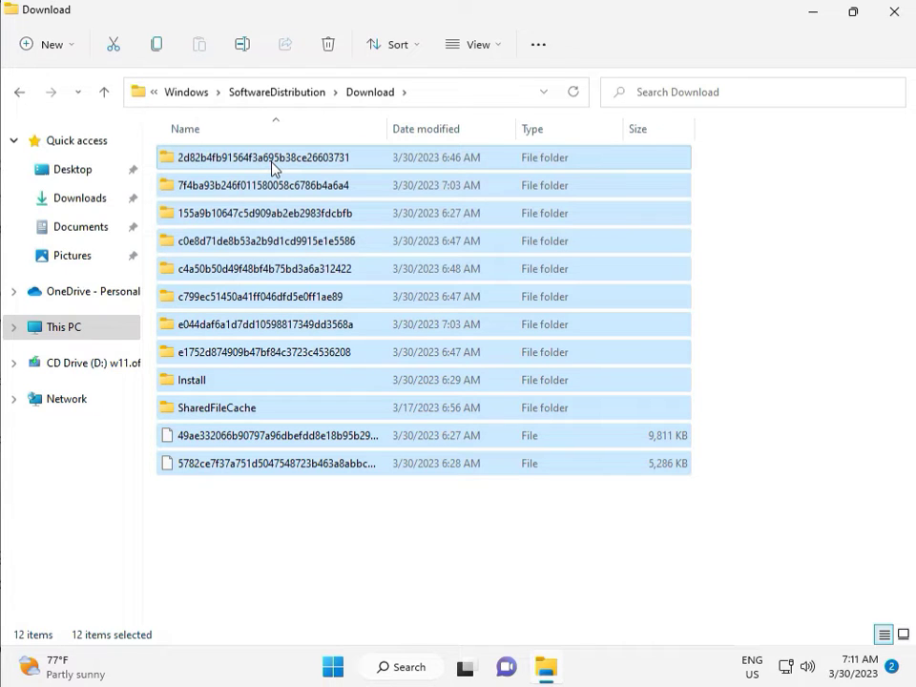
key("Delete")
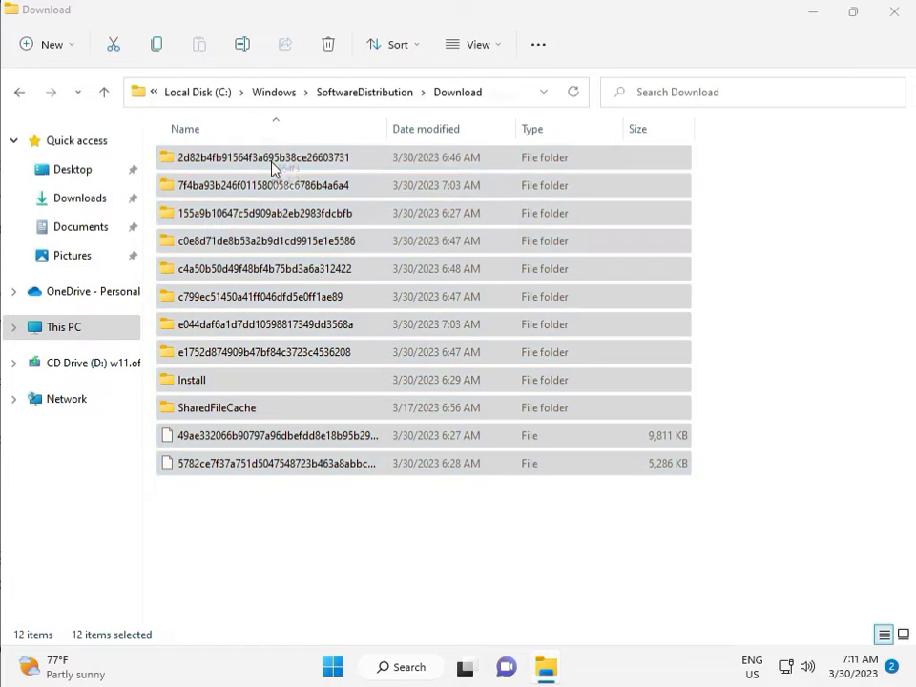
left_click(273, 244)
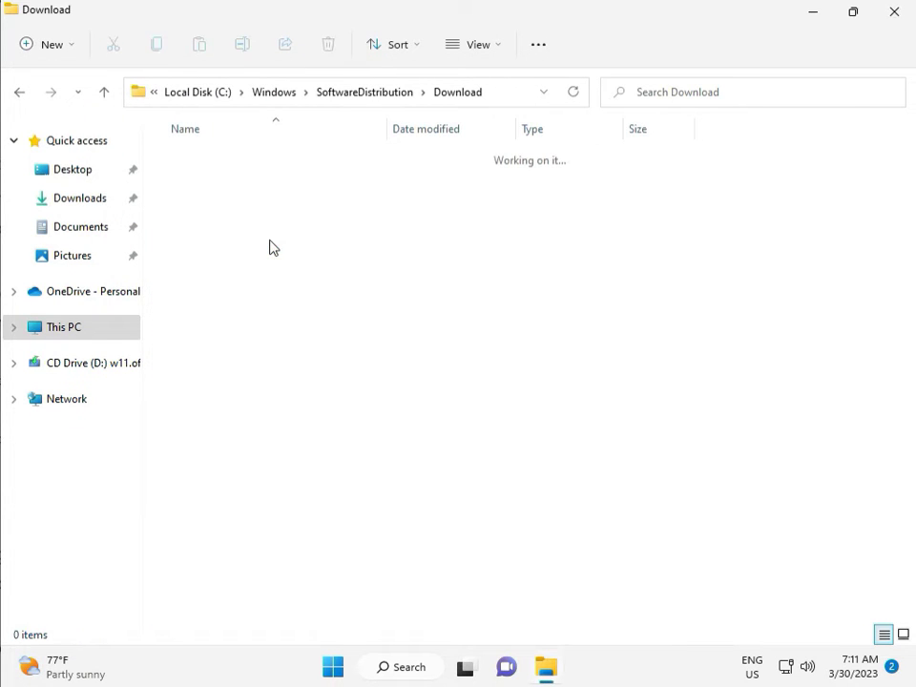
left_click(364, 94)
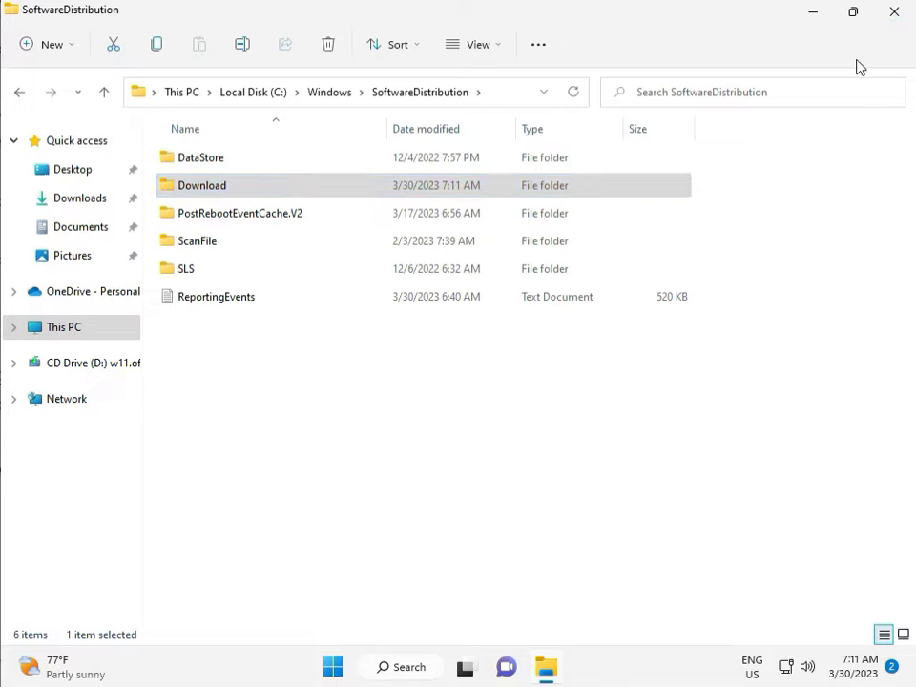
left_click(897, 13)
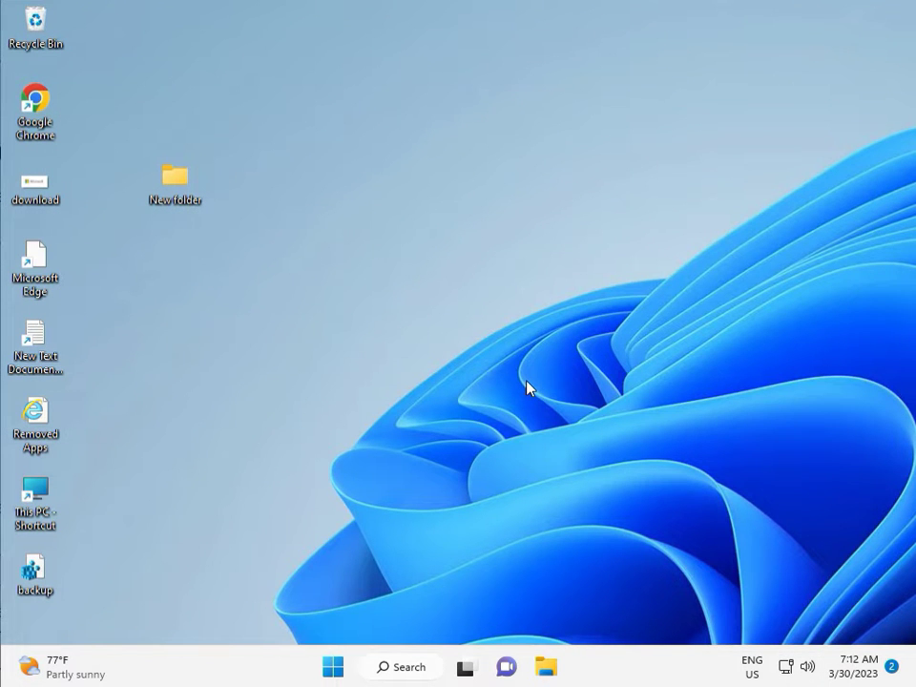
Step: Launch services.msc from Run and restart the Windows Update service
key("super+r")
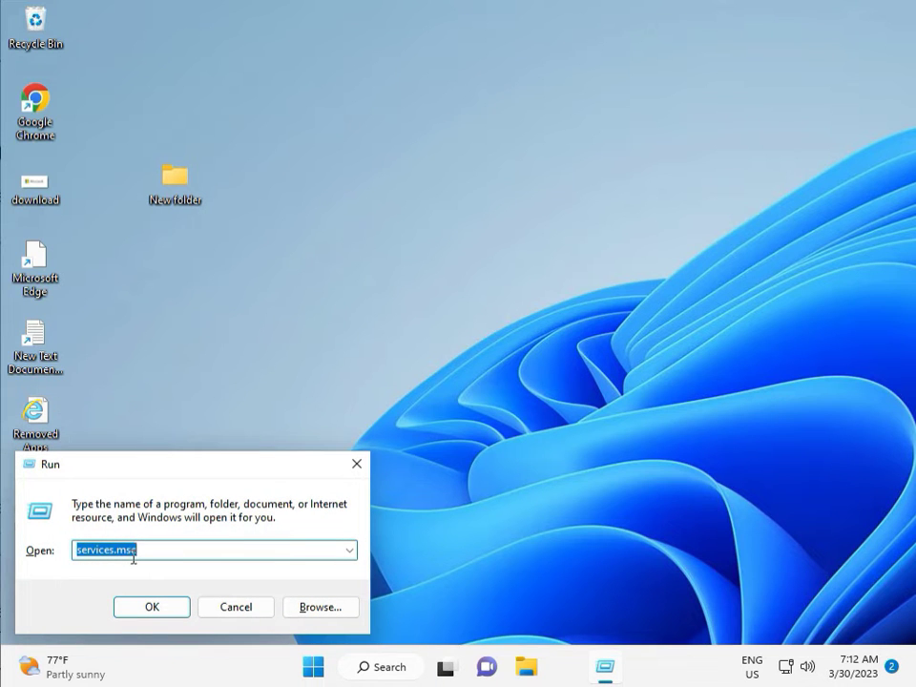
left_click(152, 607)
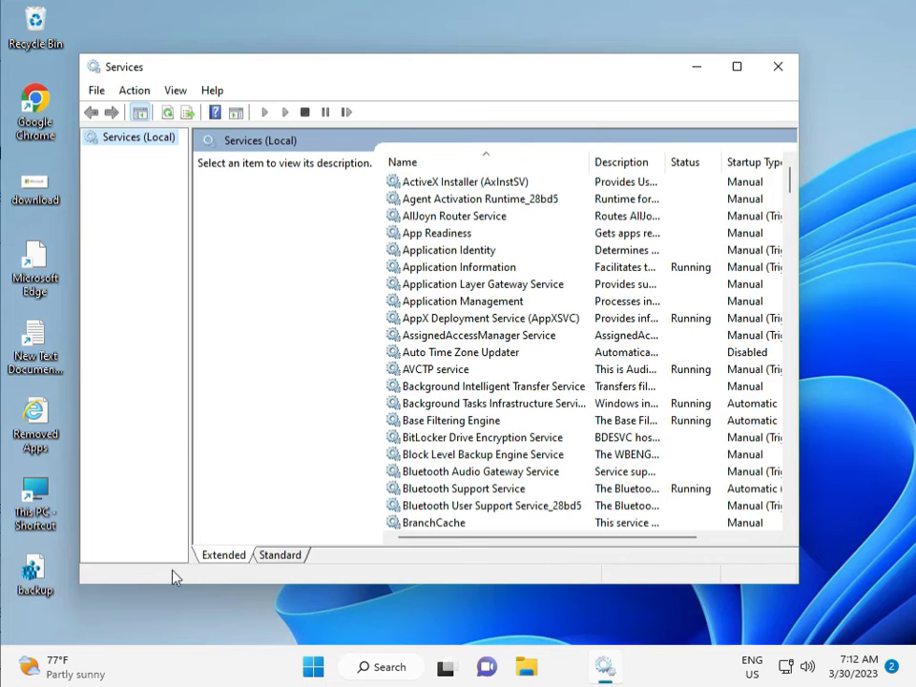
left_click(510, 285)
key("w")
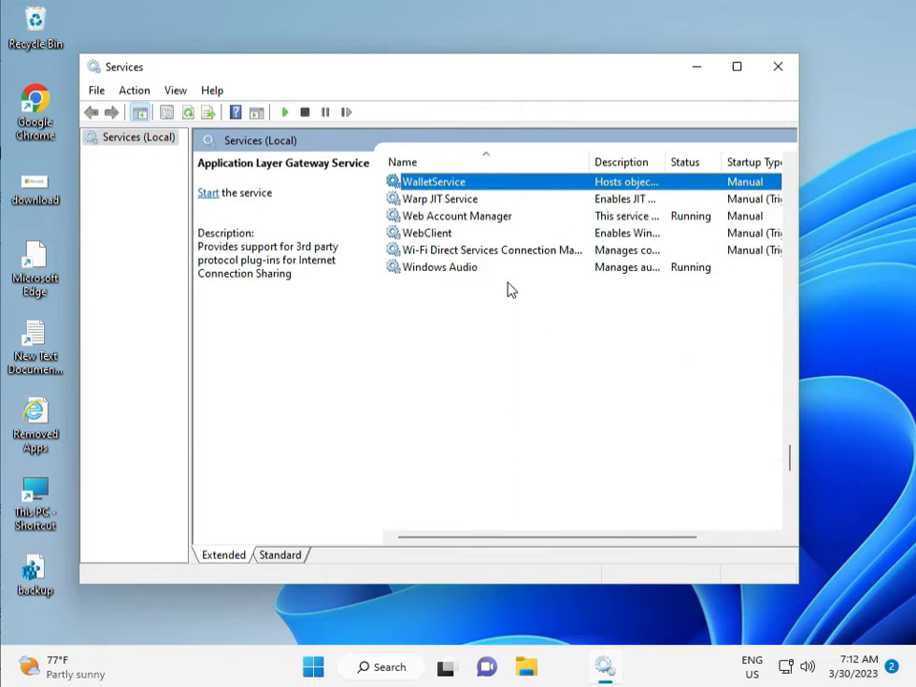
scroll(472, 478, "down", 10)
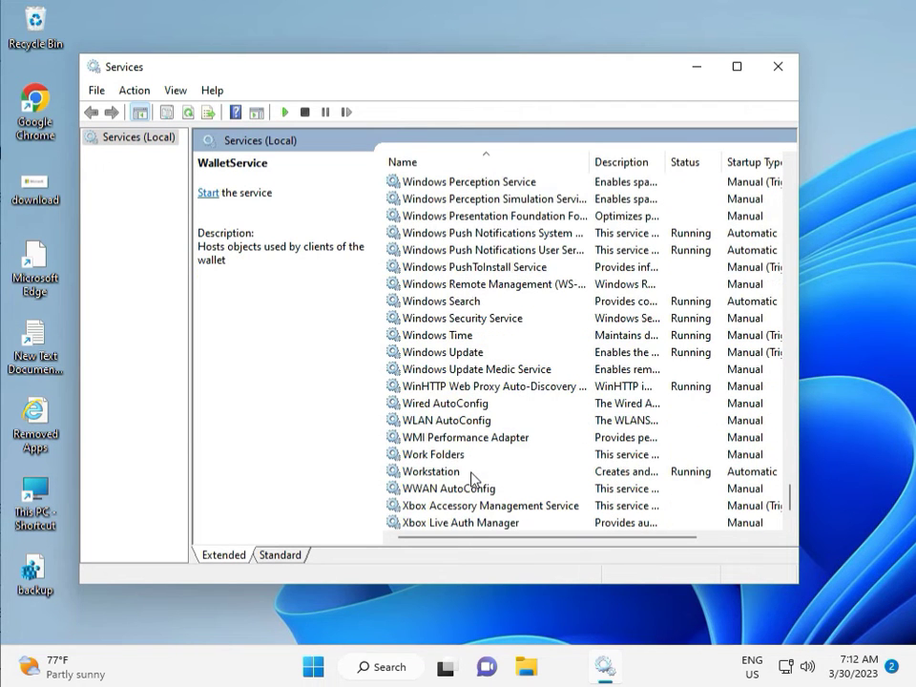
left_click(475, 351)
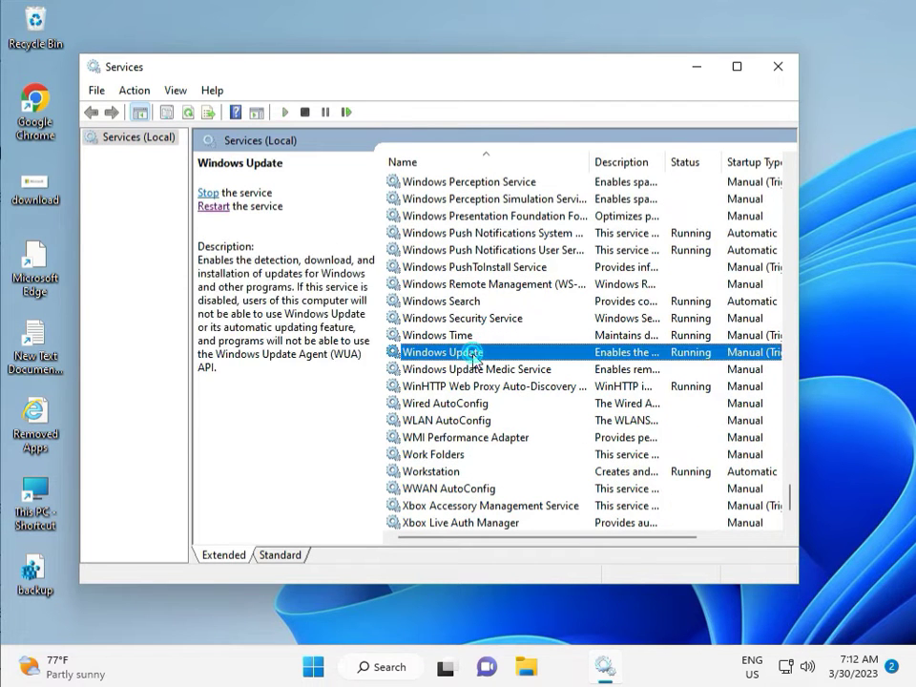
left_click(220, 209)
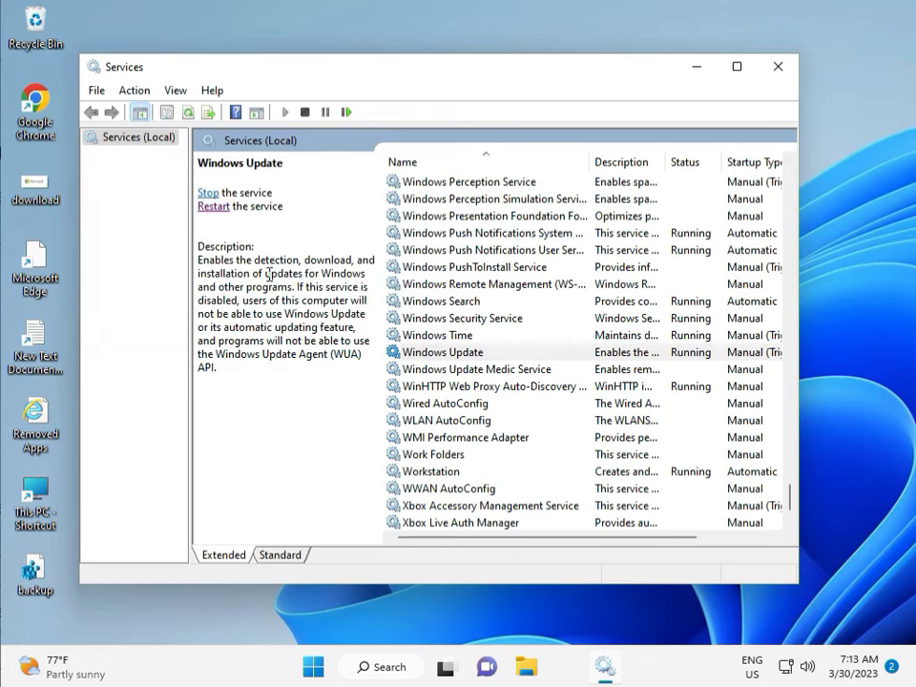
Step: Set the Windows Update service's startup type to Automatic, apply it, and close Services
double_click(467, 353)
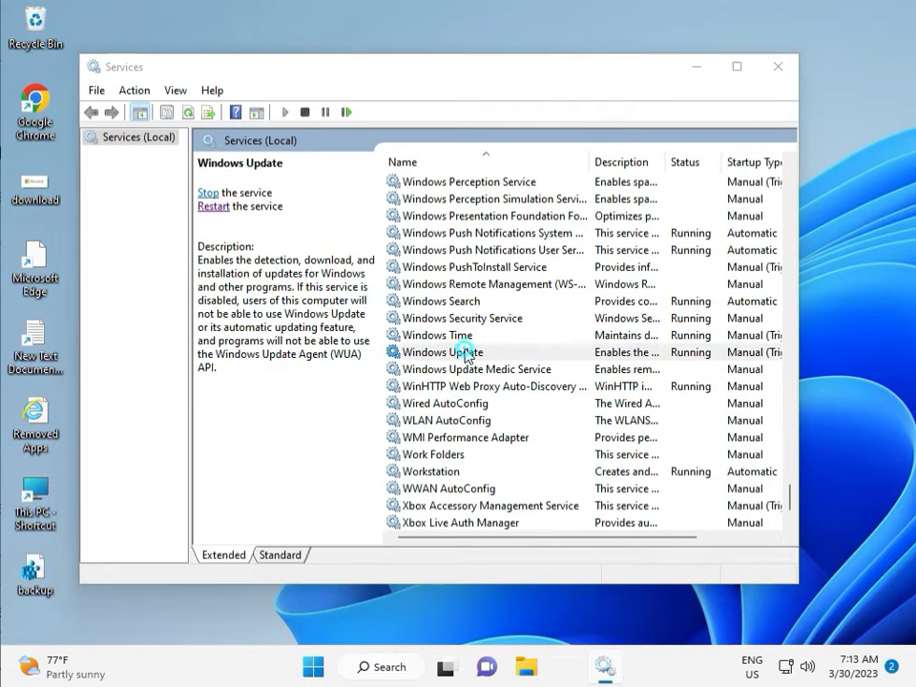
left_click(382, 311)
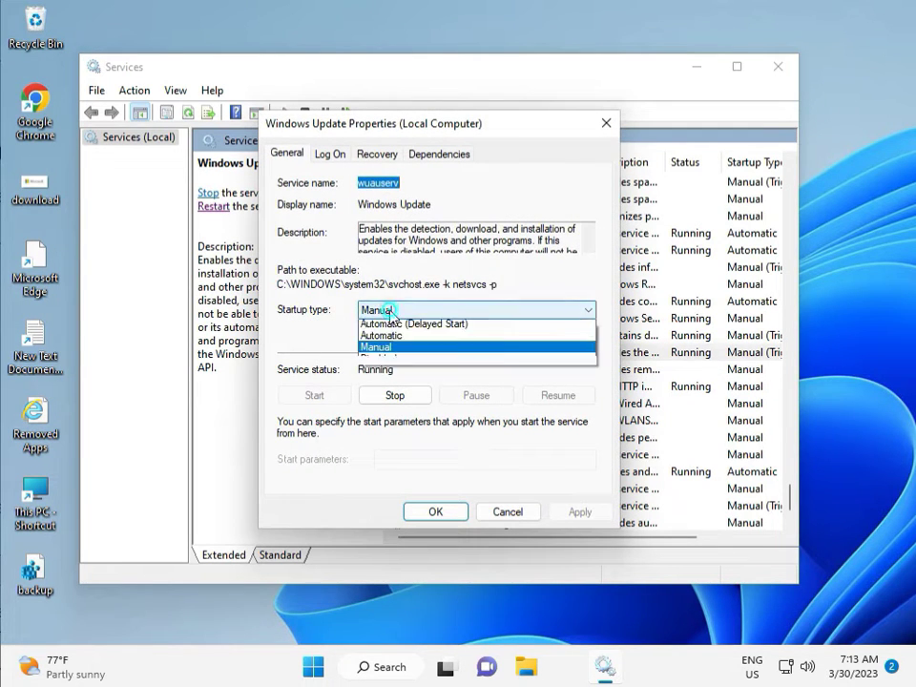
left_click(379, 338)
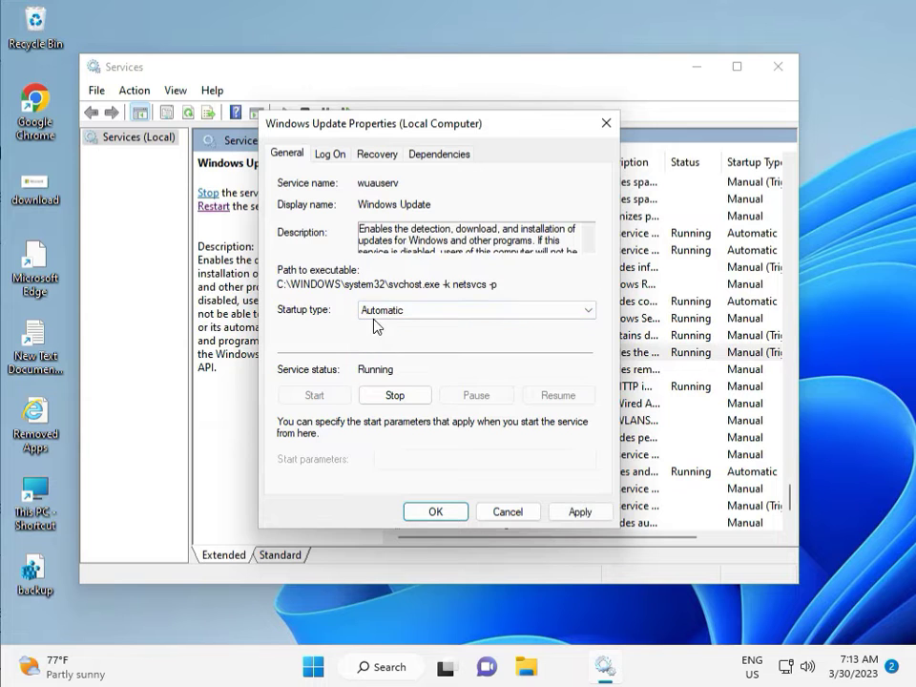
left_click(584, 512)
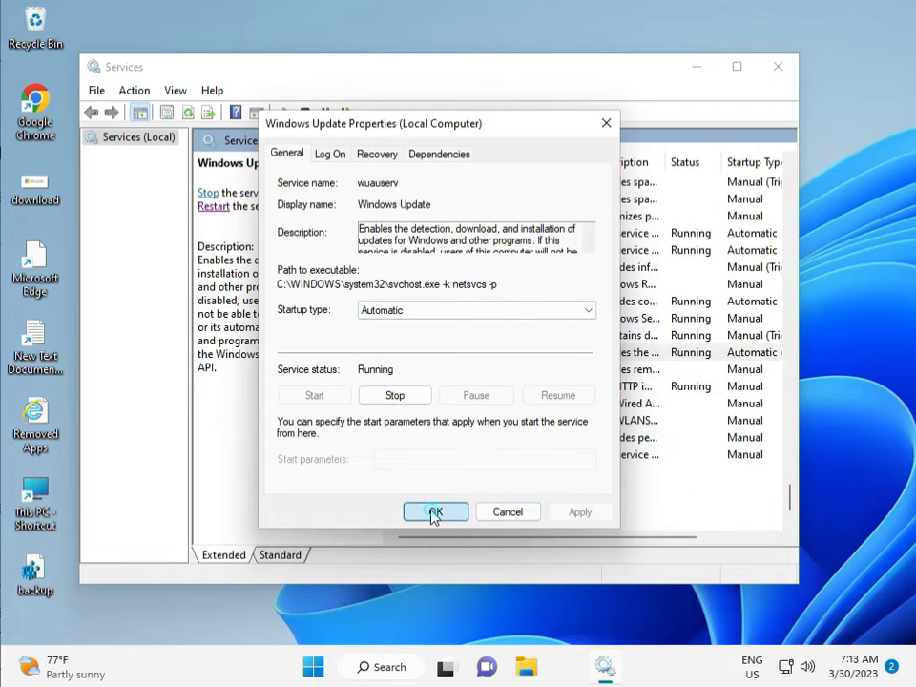
left_click(434, 512)
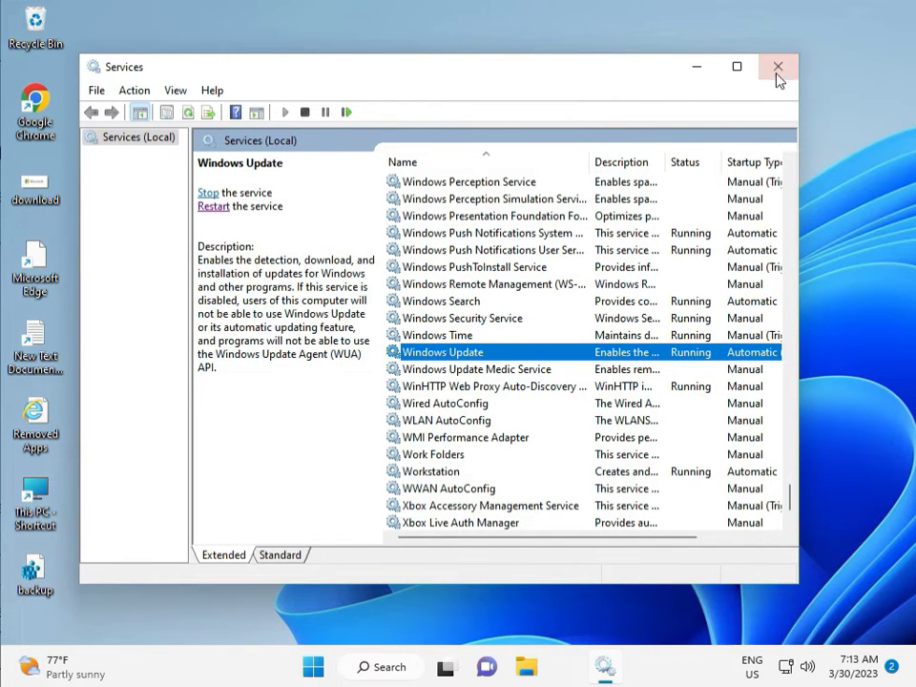
left_click(778, 67)
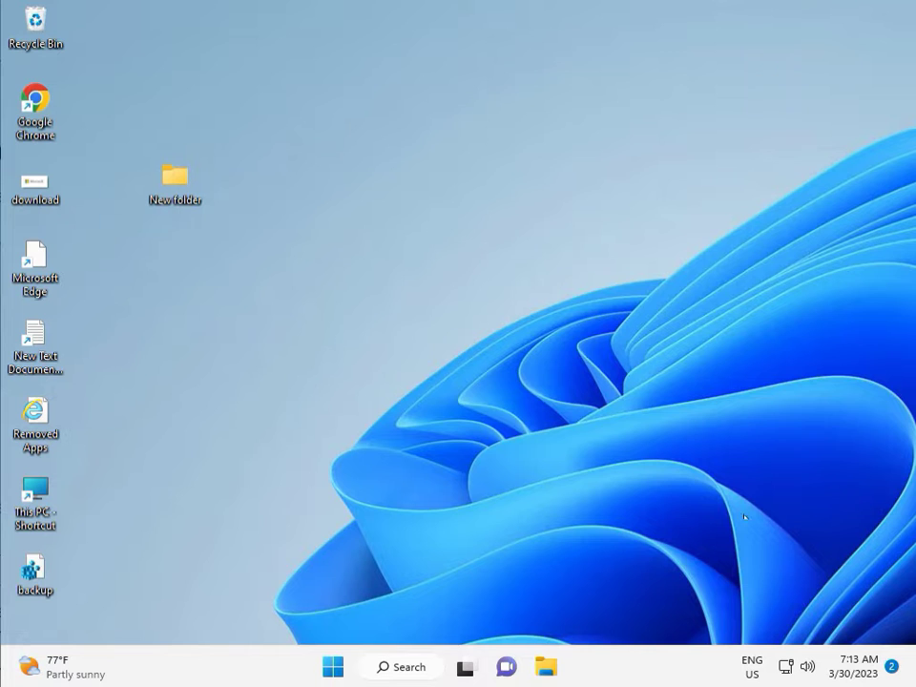
Step: Launch regedit from the Run box and approve the administrator prompt
left_click(511, 482)
left_click(370, 488)
key("super+r")
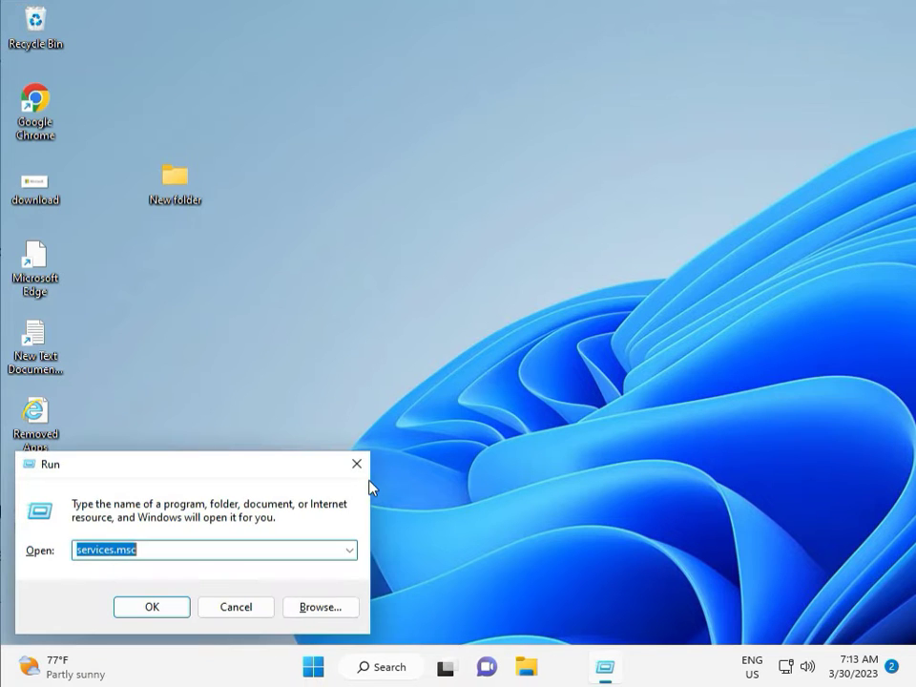
type("regedit")
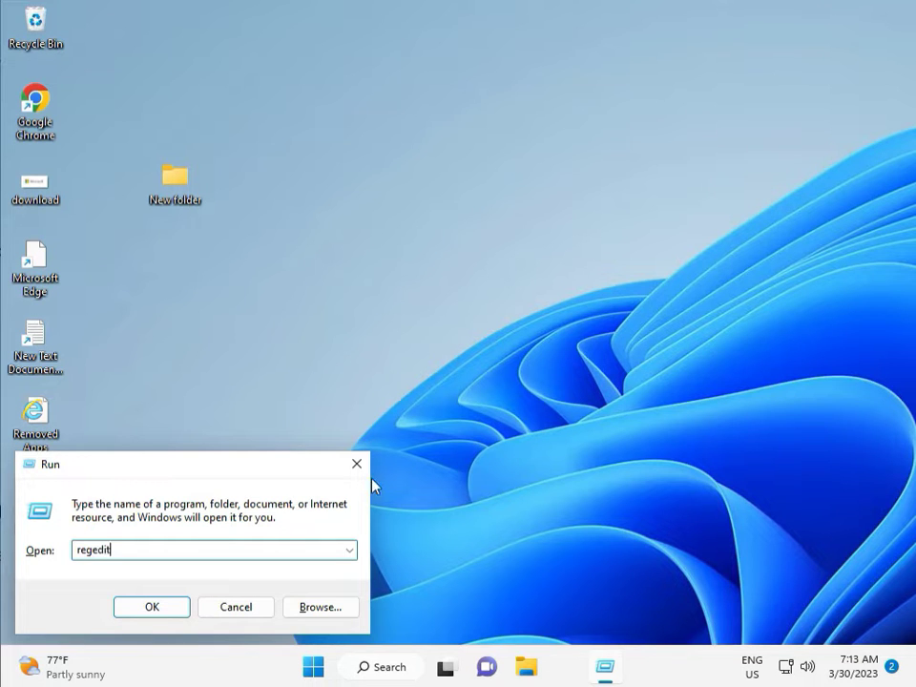
key("Return")
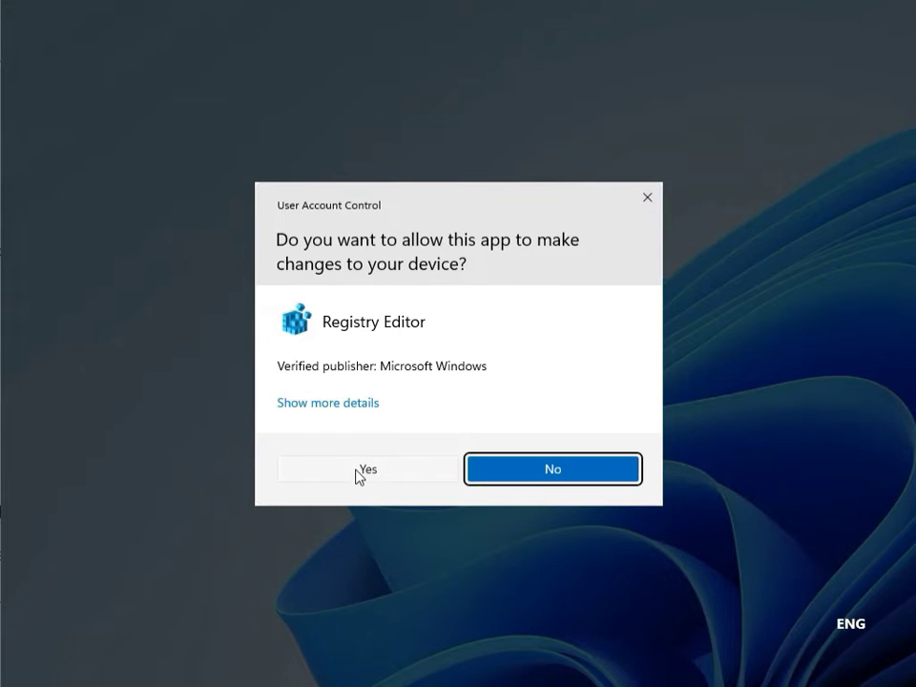
left_click(363, 470)
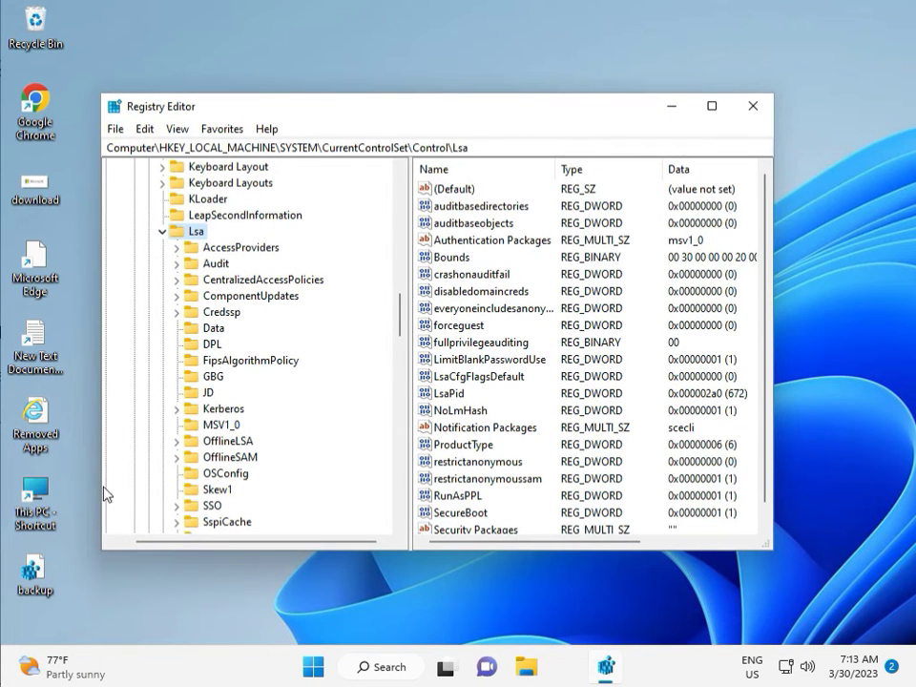
Step: Expand HKEY_LOCAL_MACHINE\SOFTWARE\Policies\Microsoft\Windows, review its subkeys, then close Registry Editor
scroll(168, 239, "up", 20)
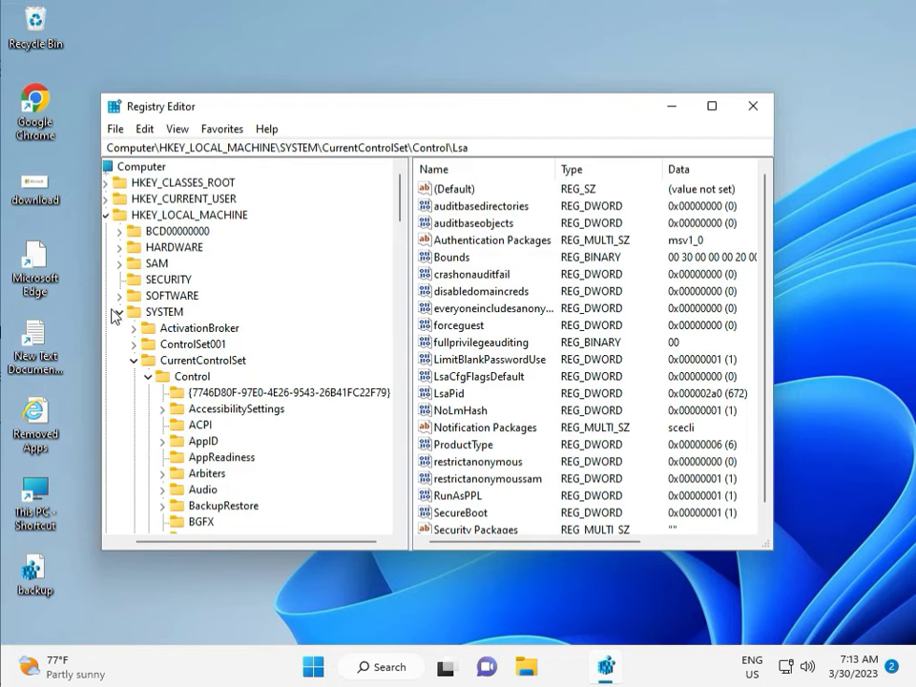
left_click(116, 313)
left_click(127, 214)
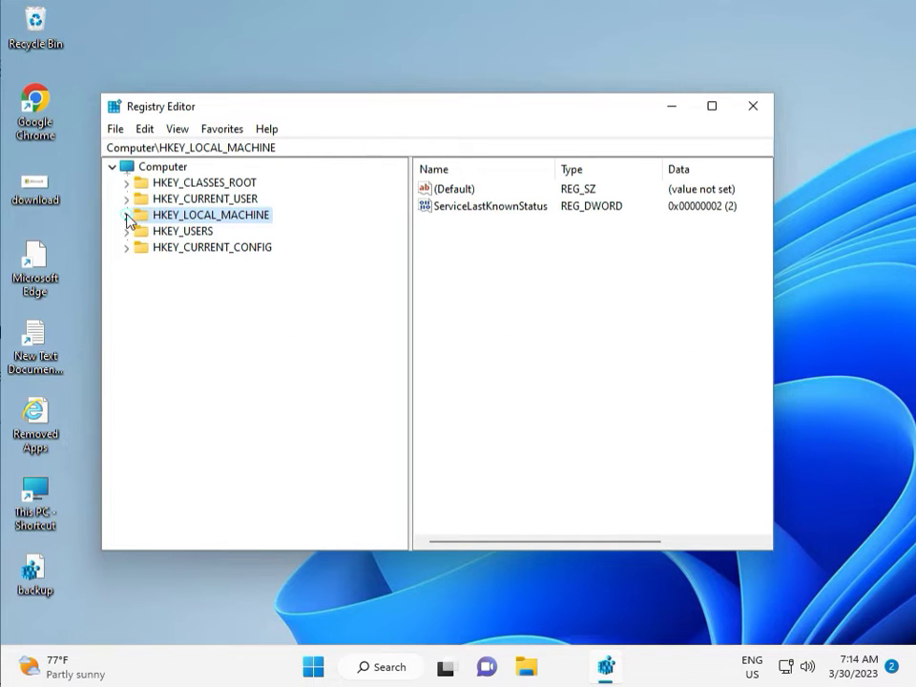
left_click(127, 216)
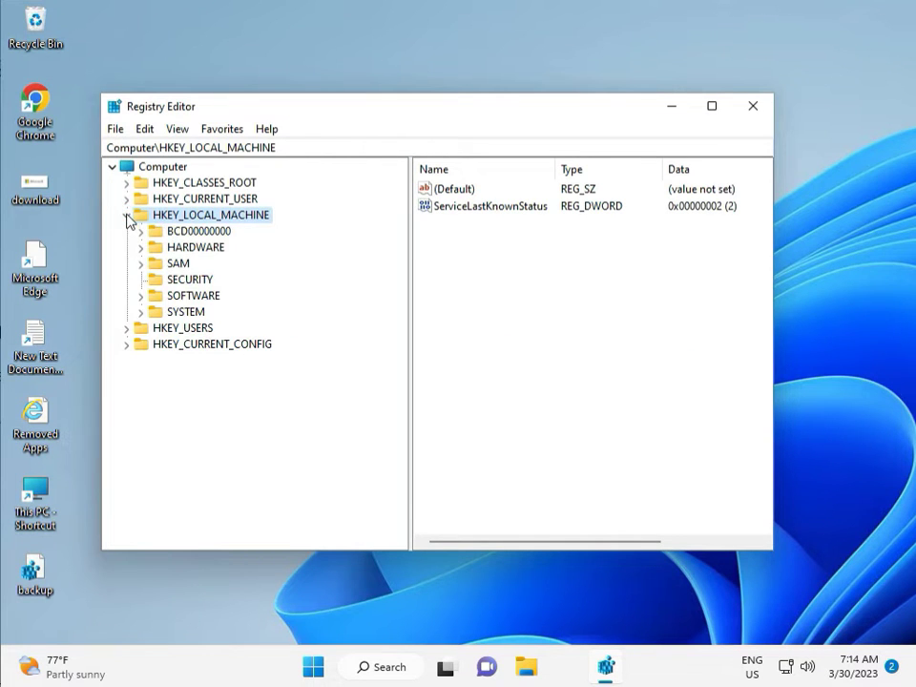
left_click(141, 296)
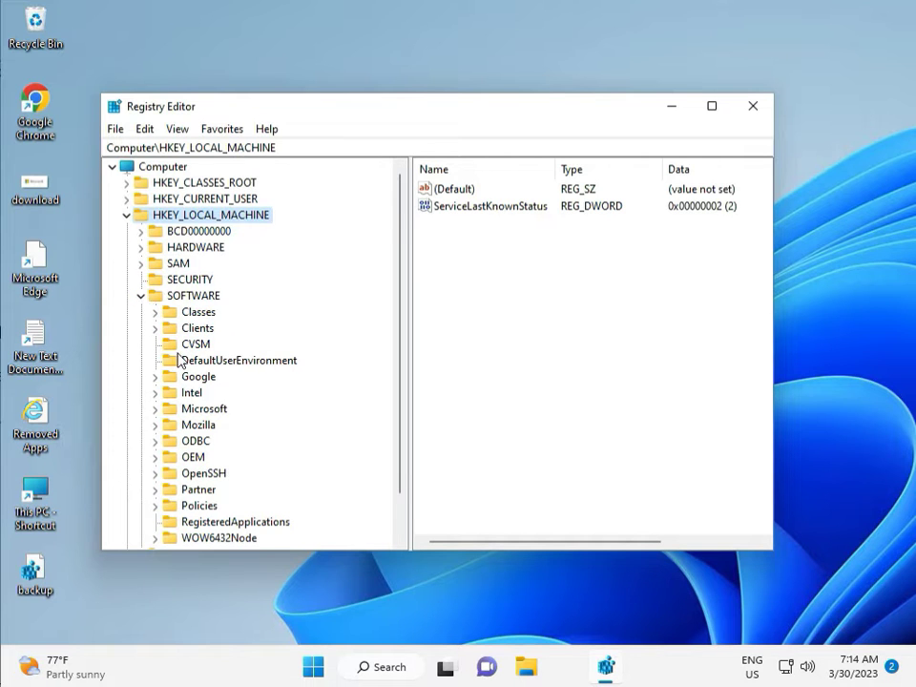
scroll(169, 348, "down", 1)
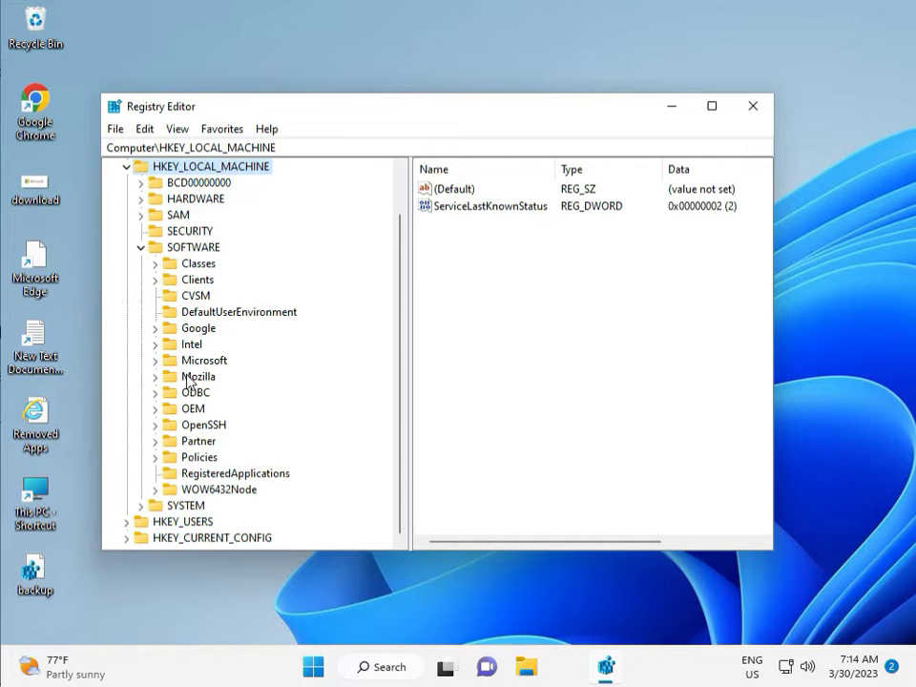
left_click(156, 459)
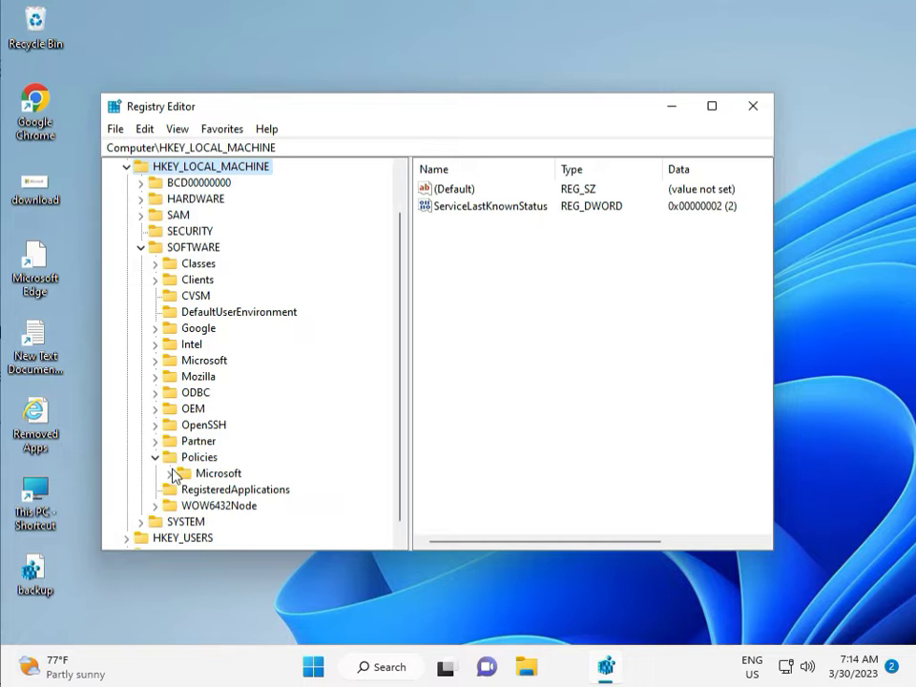
left_click(170, 473)
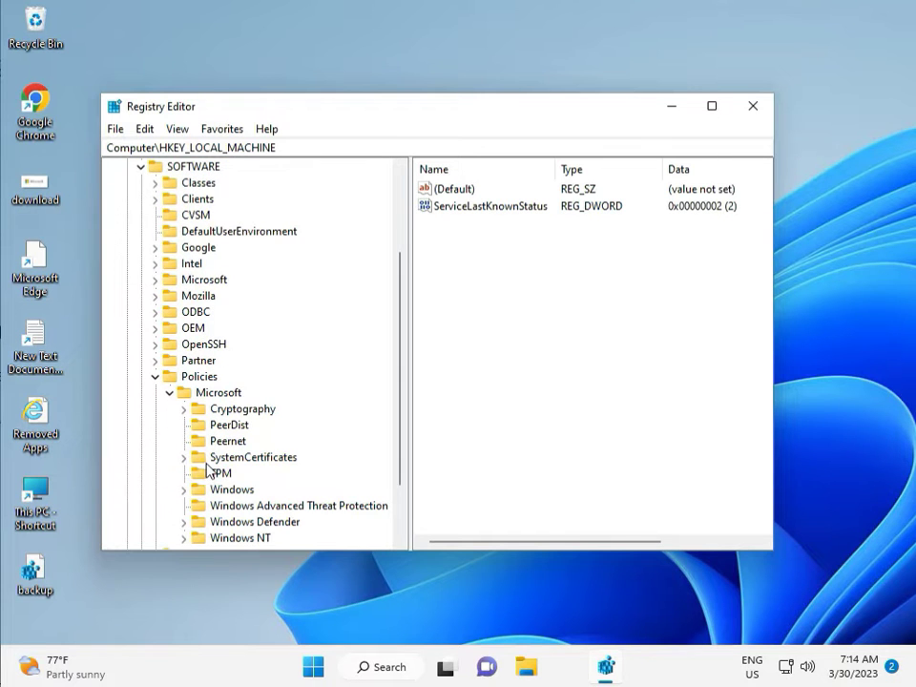
scroll(207, 470, "down", 2)
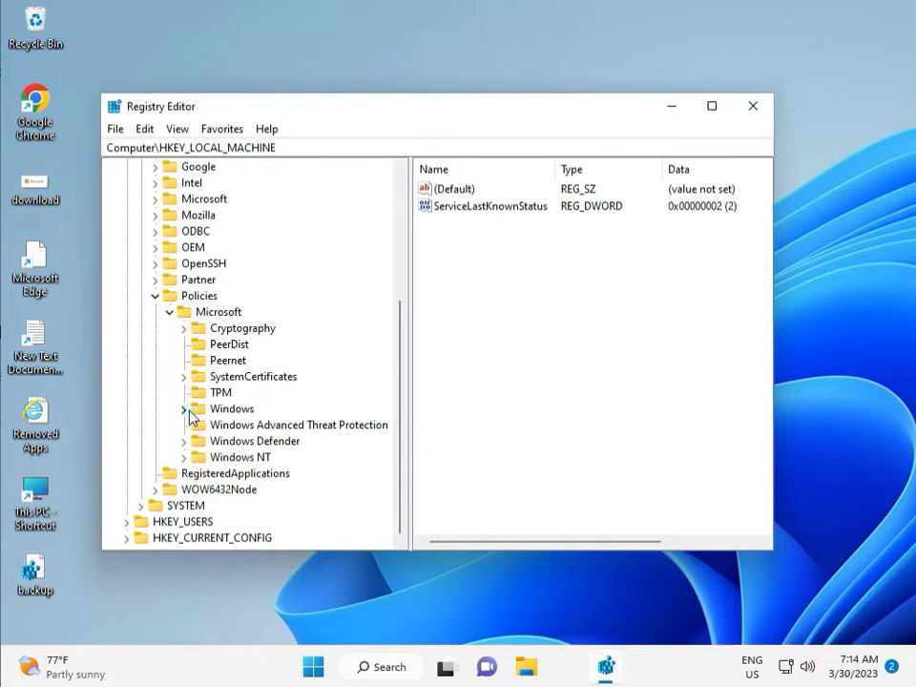
left_click(185, 410)
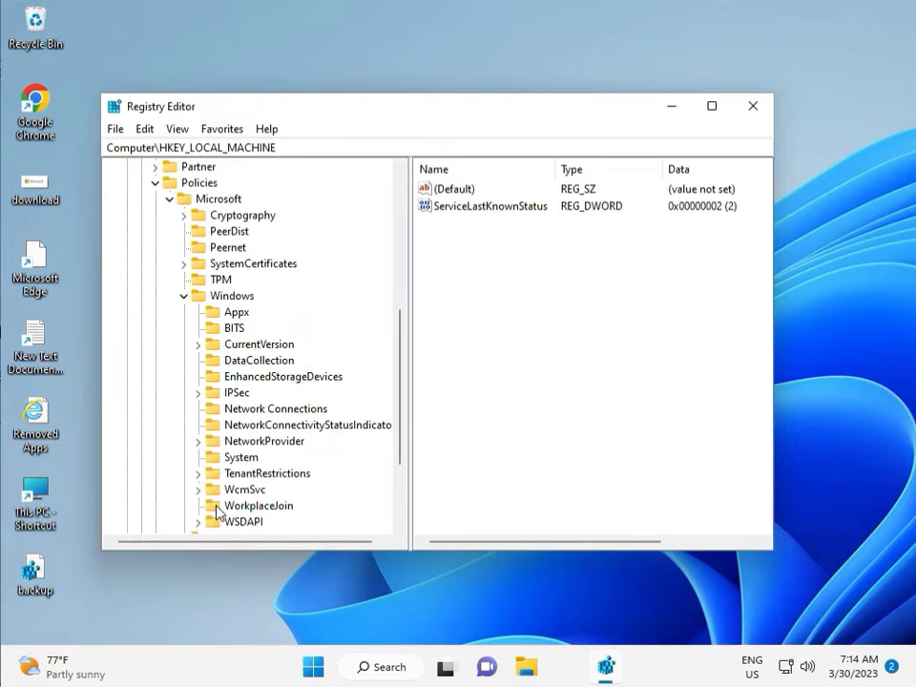
scroll(217, 512, "down", 1)
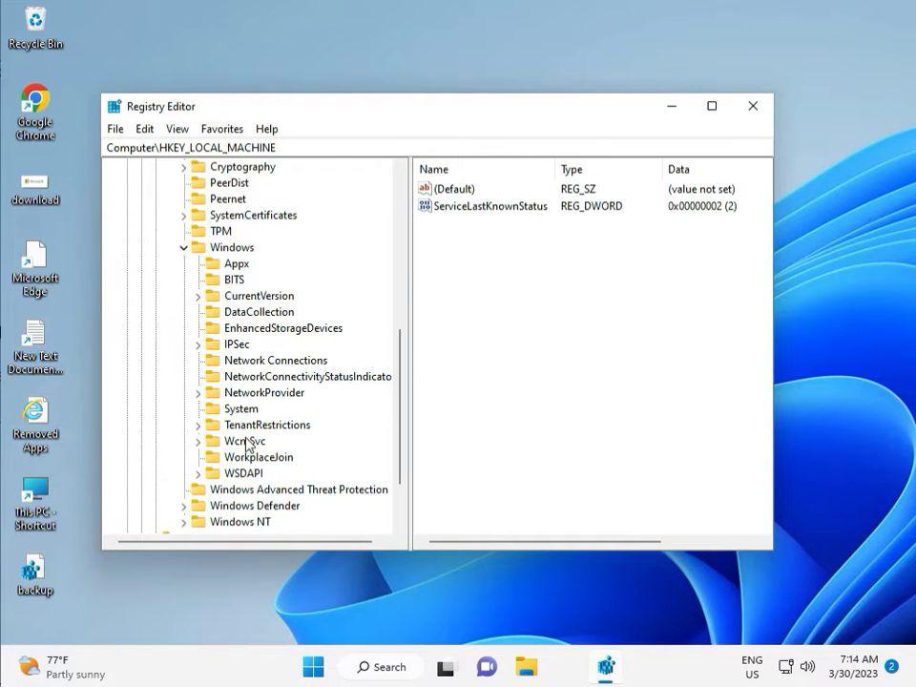
left_click(754, 106)
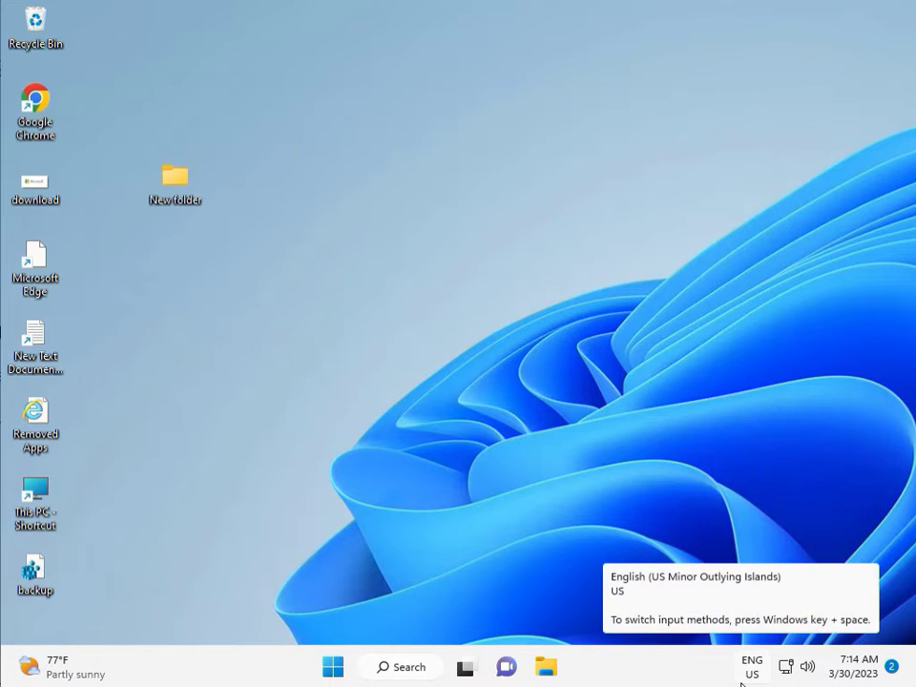
Step: Search the Start menu for cmd and run Command Prompt as administrator
left_click(266, 426)
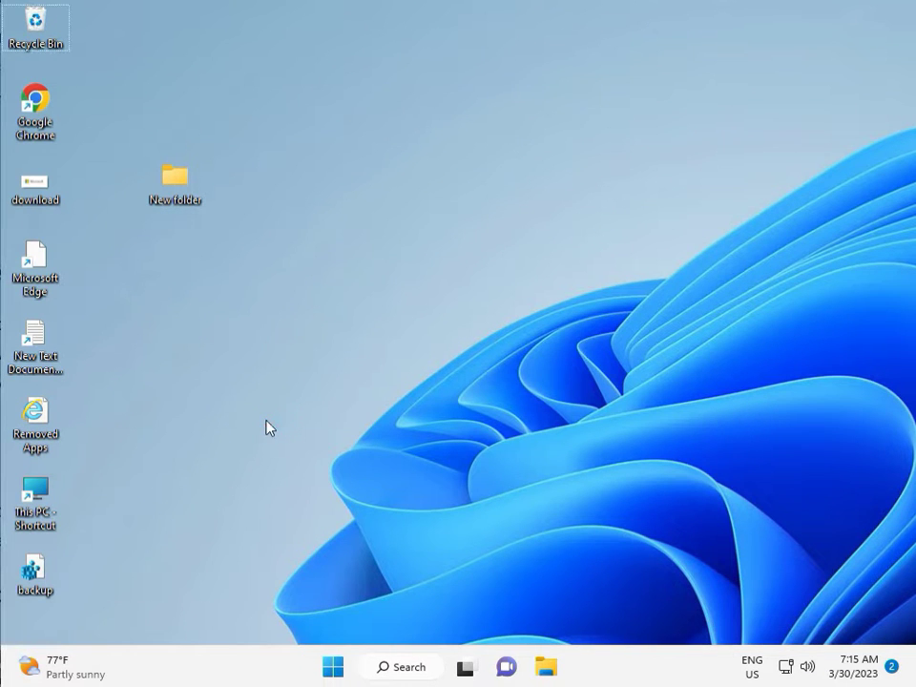
key("super")
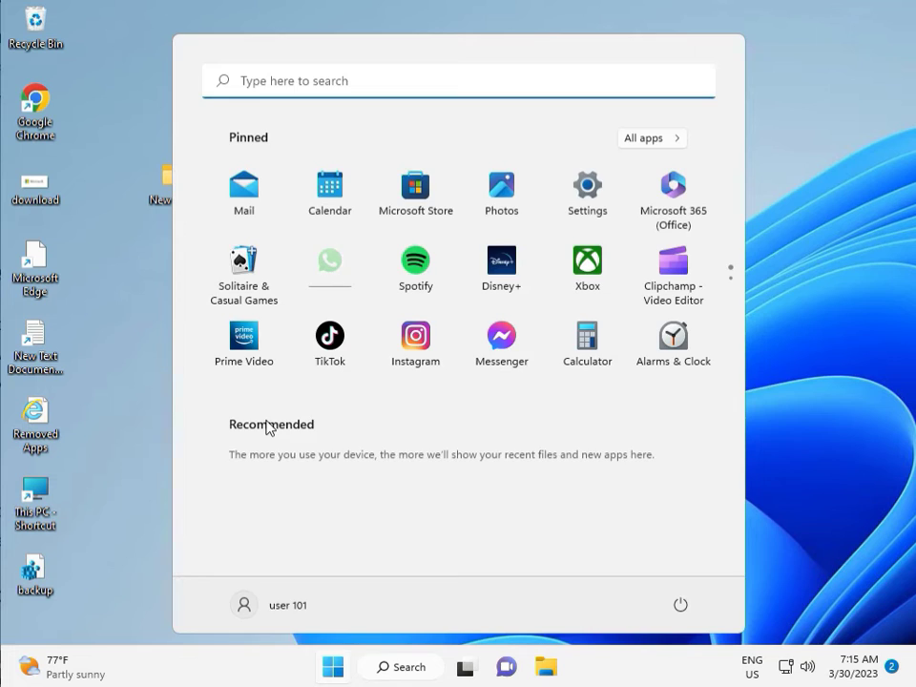
type("cmd")
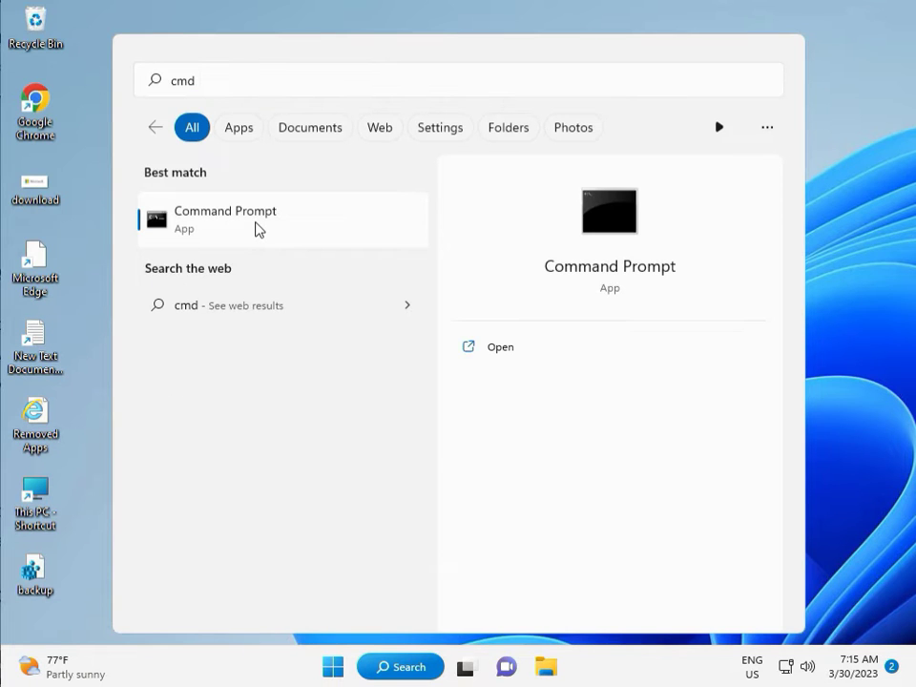
left_click(489, 378)
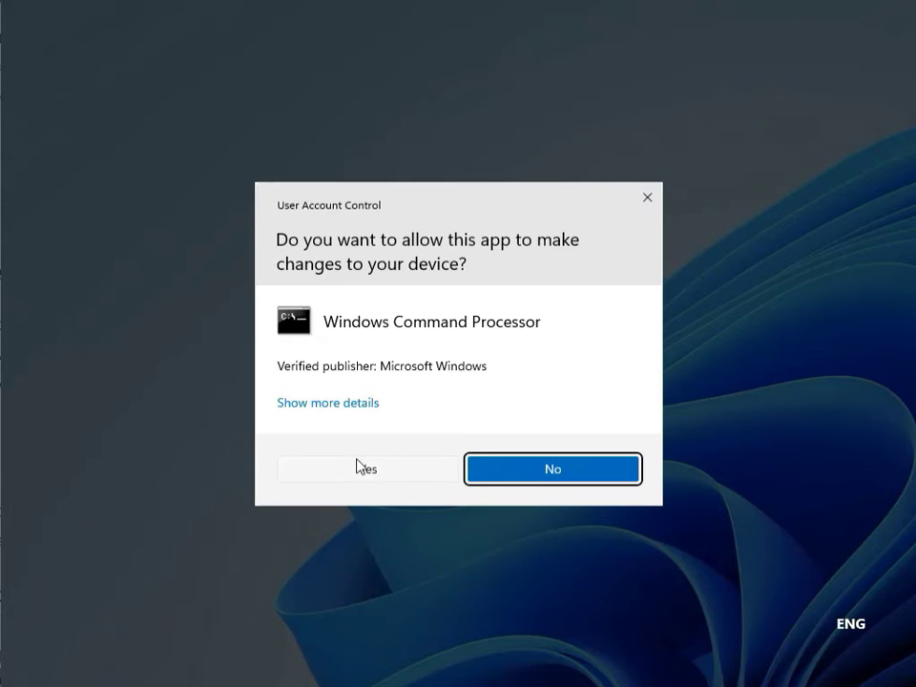
Step: Run chkdsk /f /r, answer Y to schedule it at restart, and close Command Prompt
left_click(338, 468)
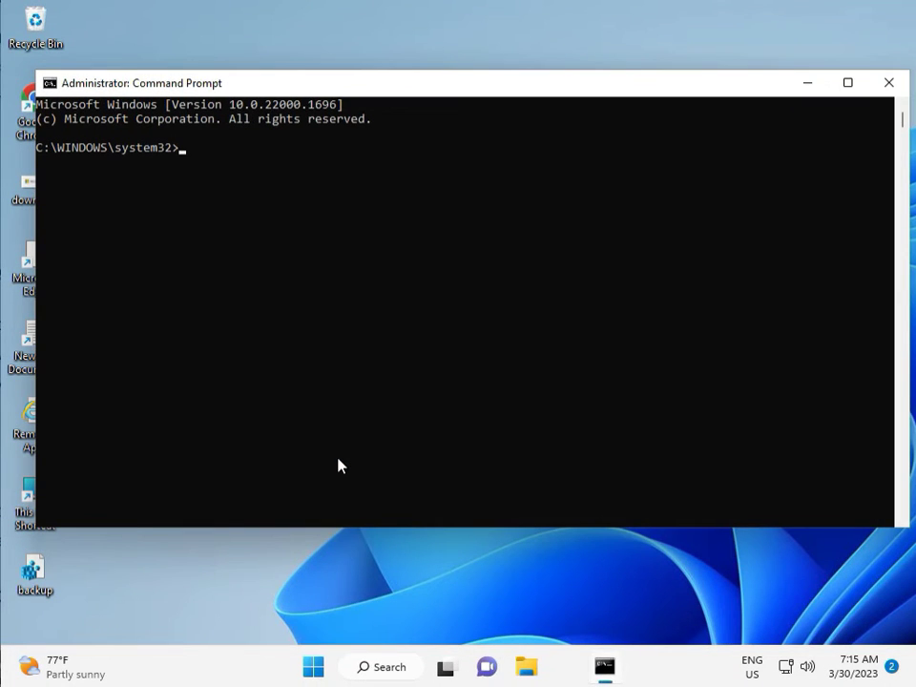
type("chkdsk /f /r")
key("Return")
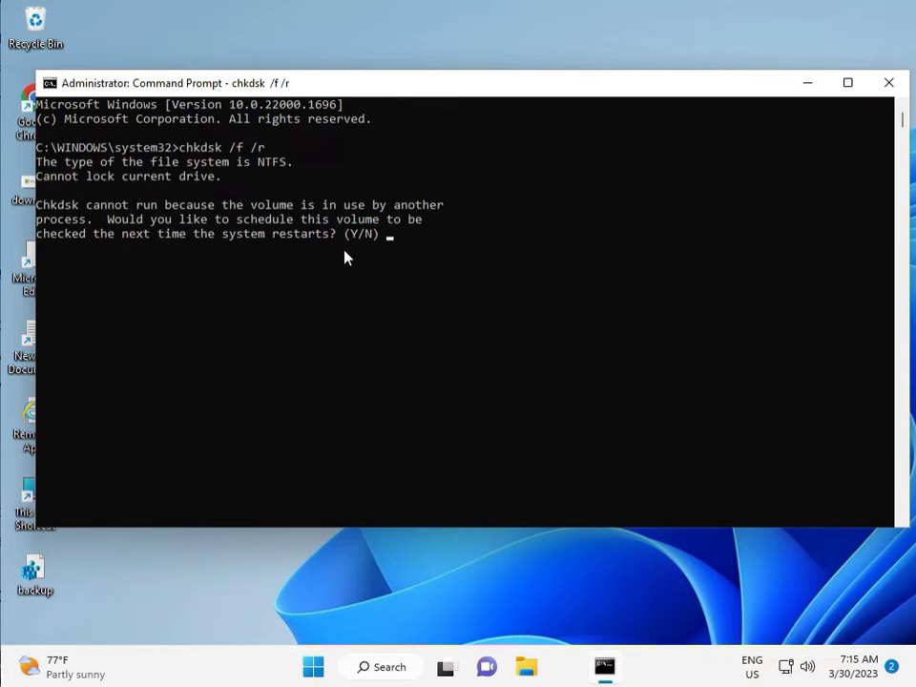
type("y")
key("Return")
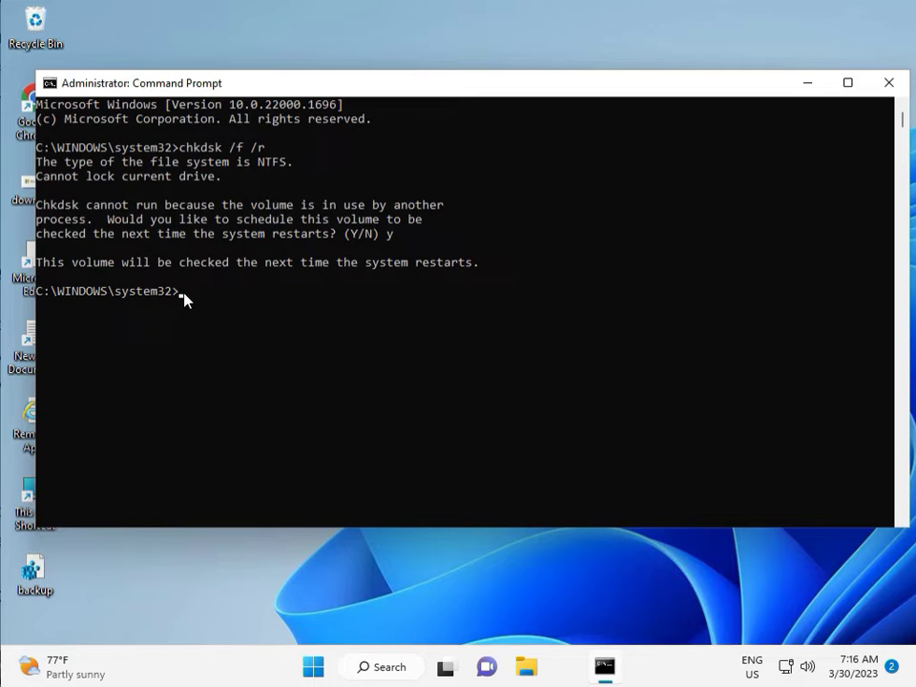
left_click(889, 84)
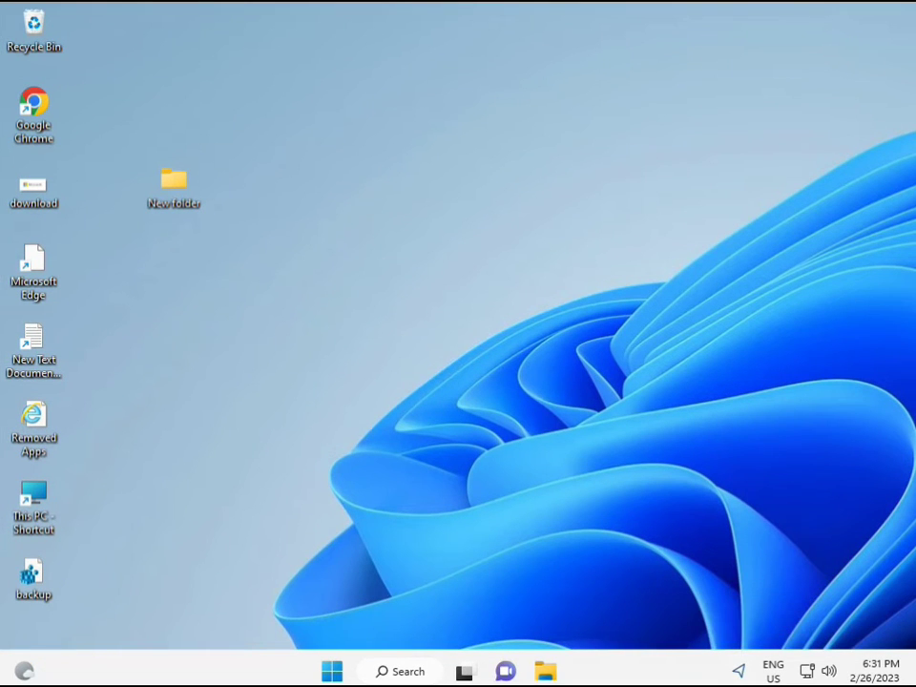
Step: Search 'cmd' from Start and launch Command Prompt as administrator, approving the UAC prompt
left_click(332, 671)
left_click(374, 673)
type("cmd")
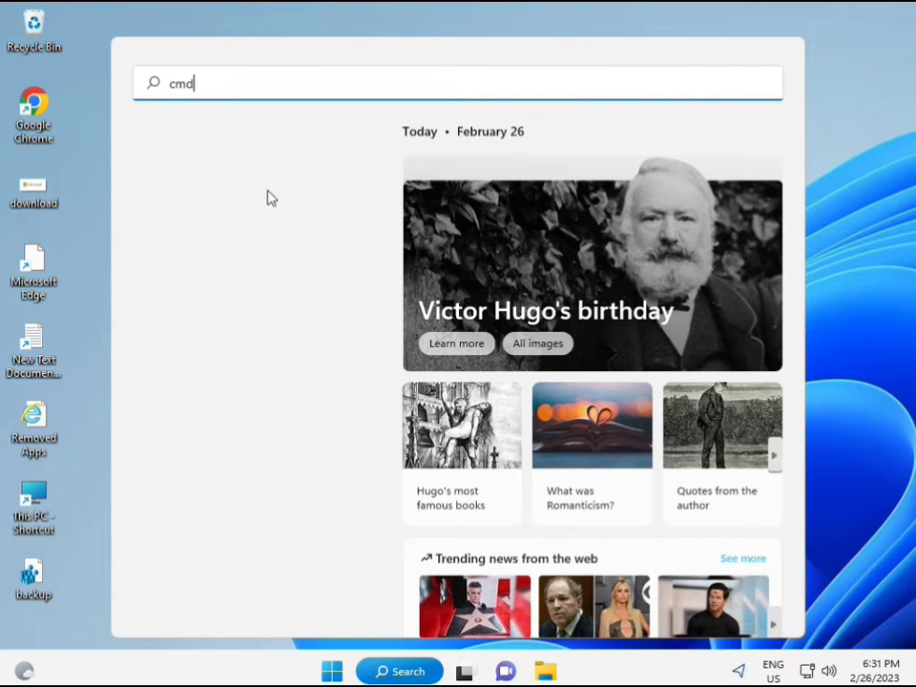
left_click(202, 223)
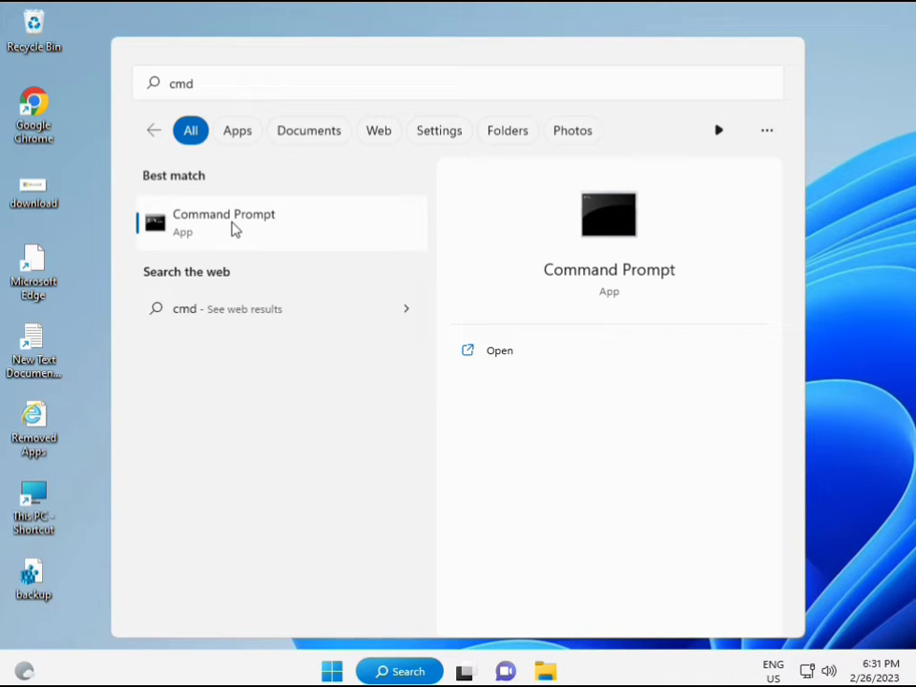
right_click(234, 229)
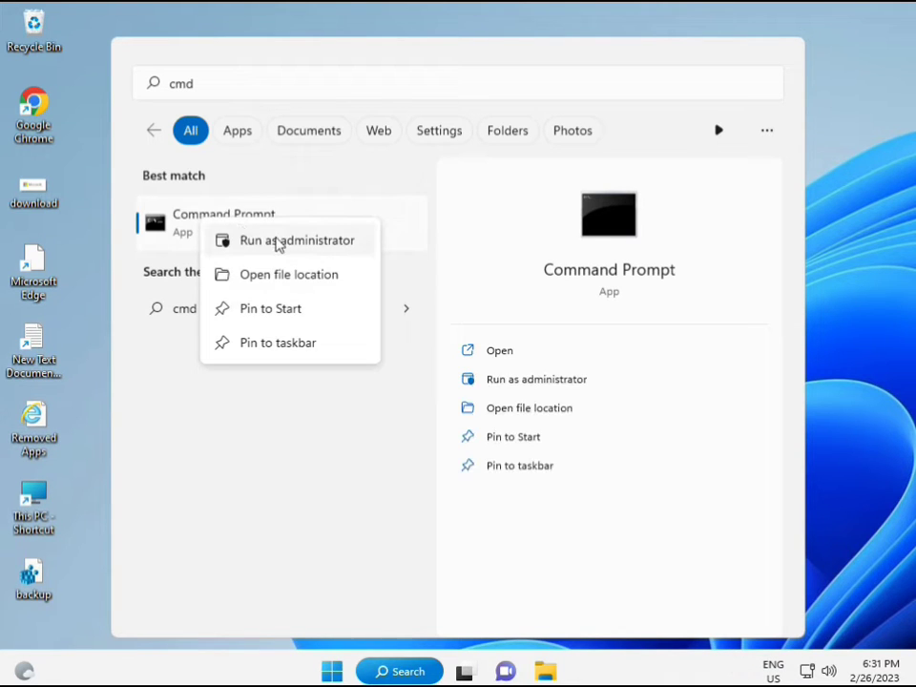
left_click(283, 248)
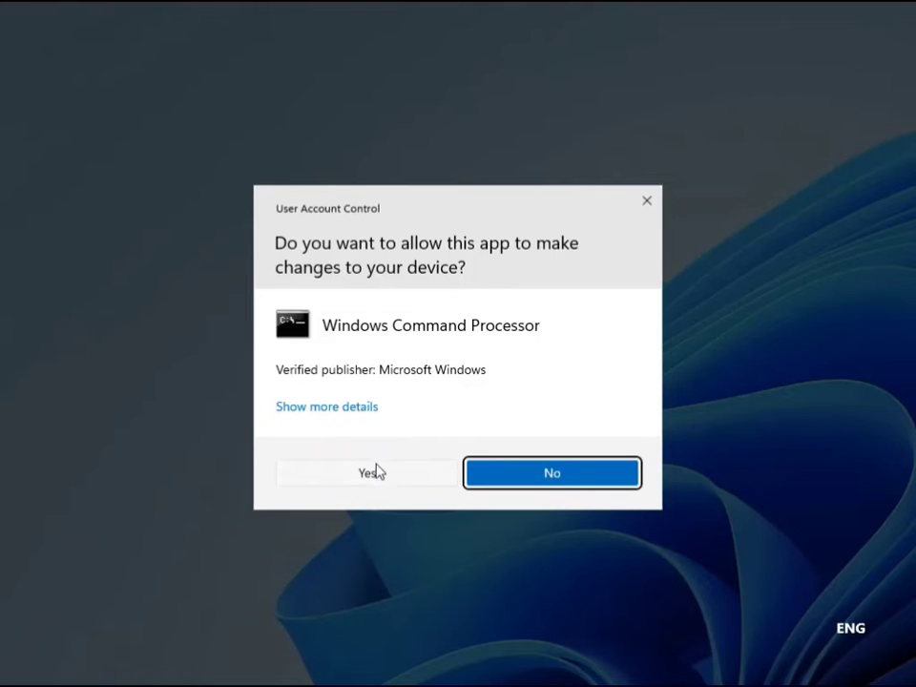
left_click(377, 471)
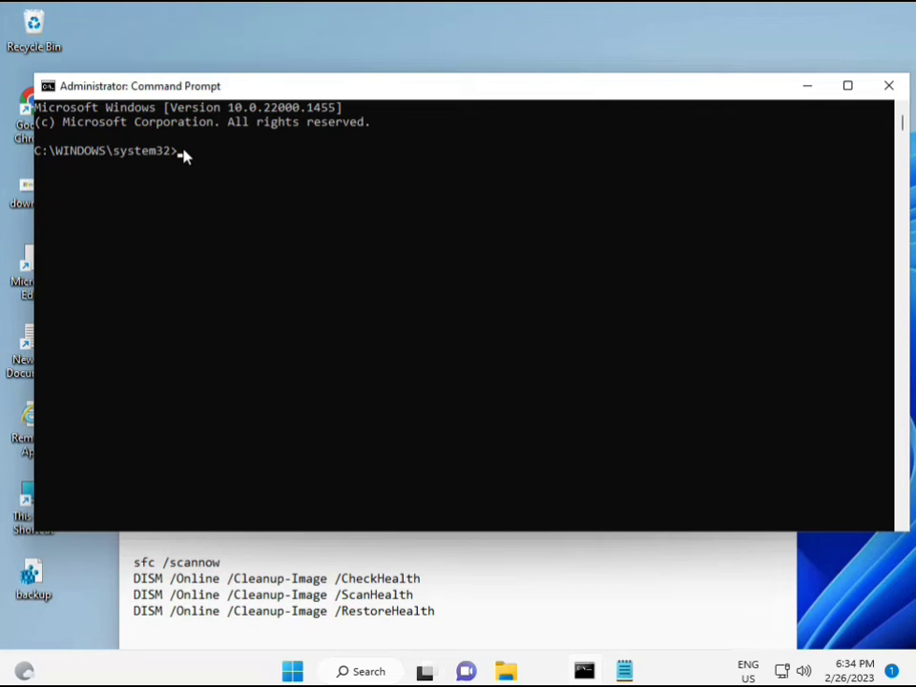
Step: Run sfc /scannow until verification reaches 100% with no integrity violations found
left_click(236, 203)
type("sca")
key("BackSpace")
key("BackSpace")
key("BackSpace")
type("sfc /scannow")
key("Return")
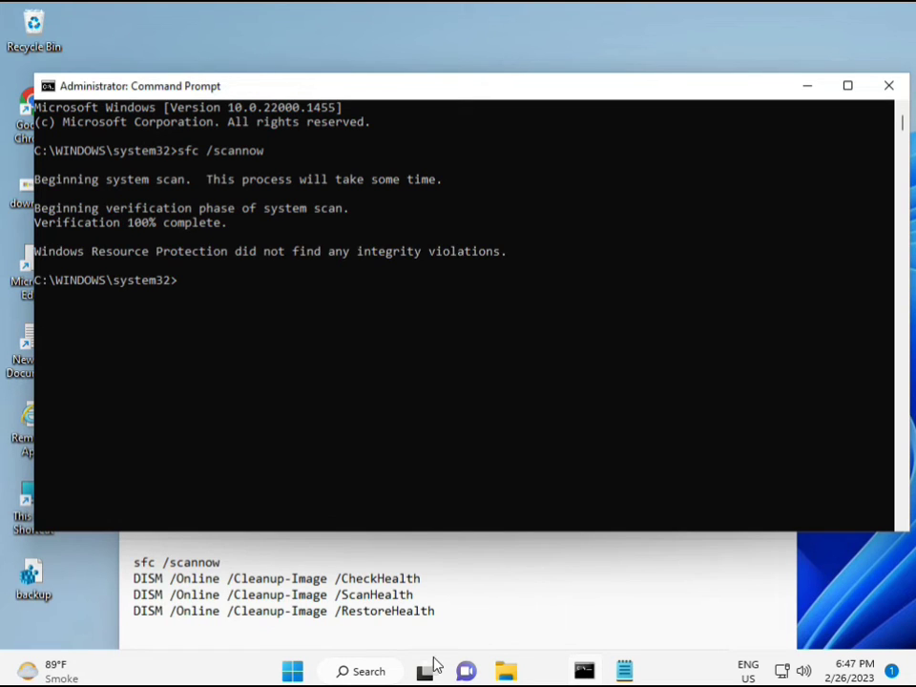
left_click_drag(134, 578, 429, 580)
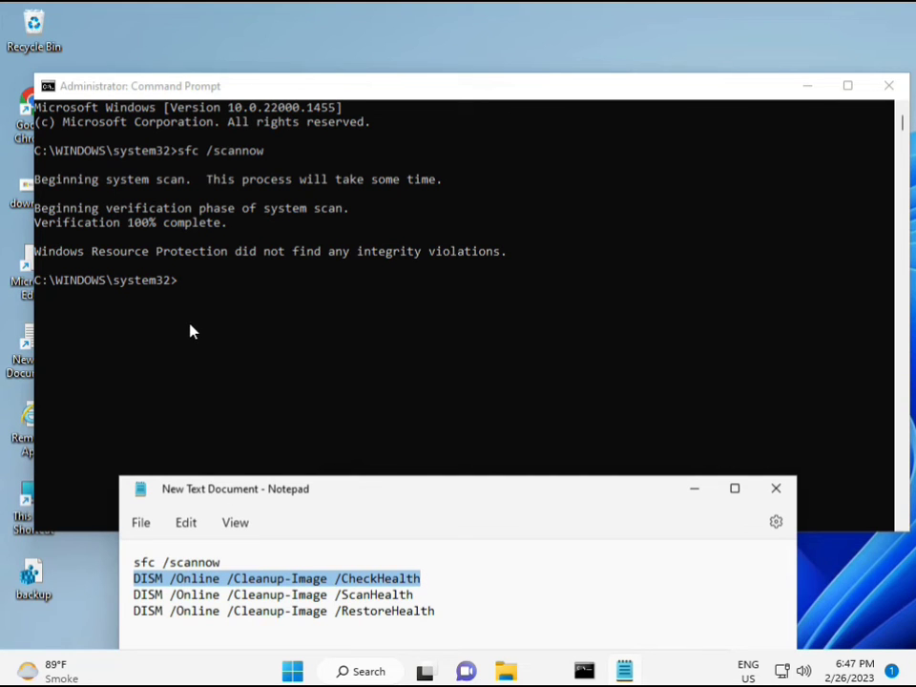
Step: Paste DISM /Online /Cleanup-Image /CheckHealth from the notes into the console and run it
right_click(242, 581)
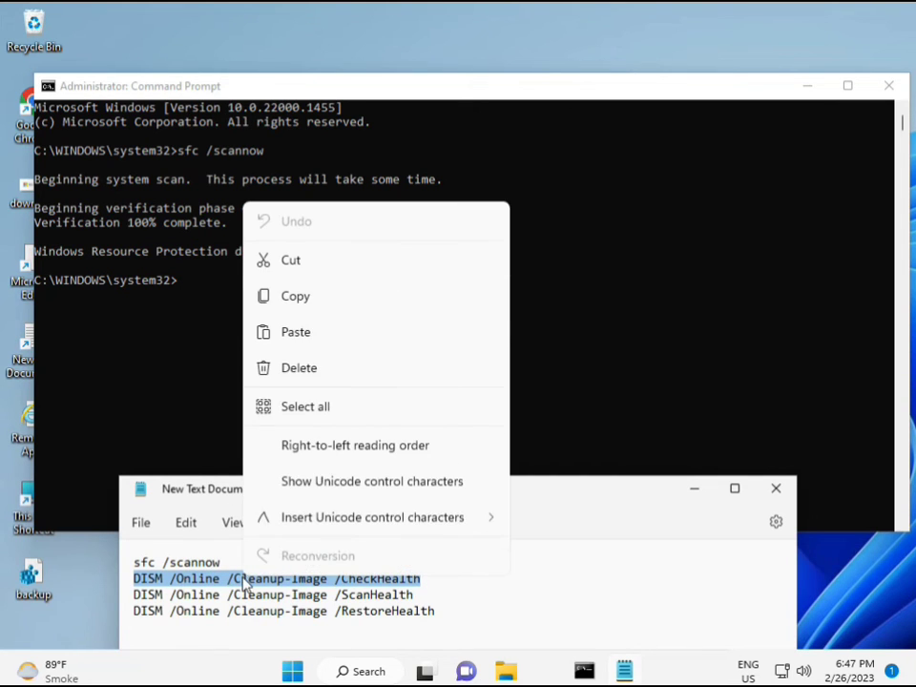
left_click(289, 304)
left_click(184, 289)
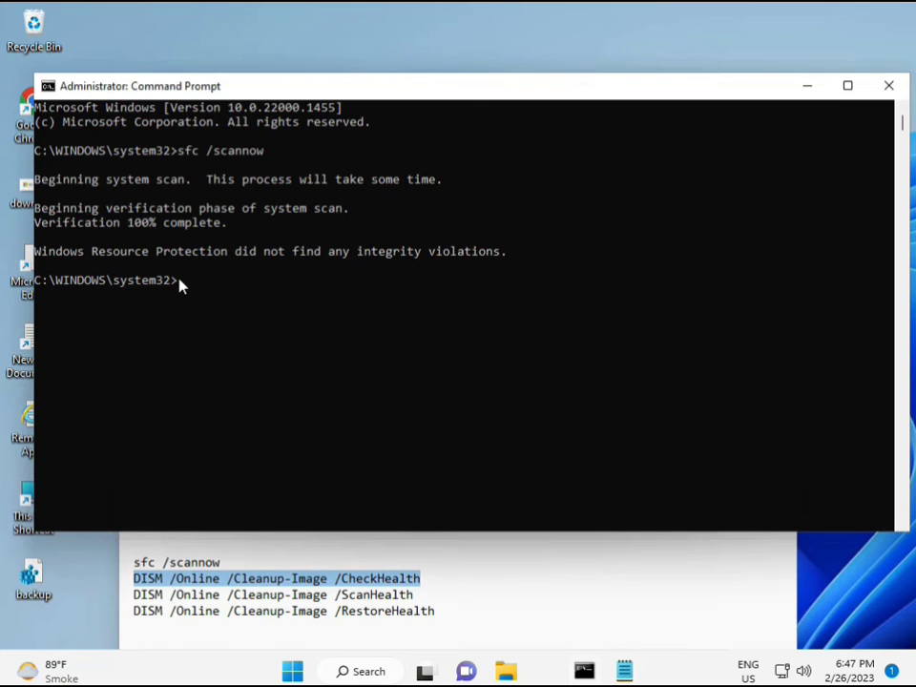
right_click(73, 86)
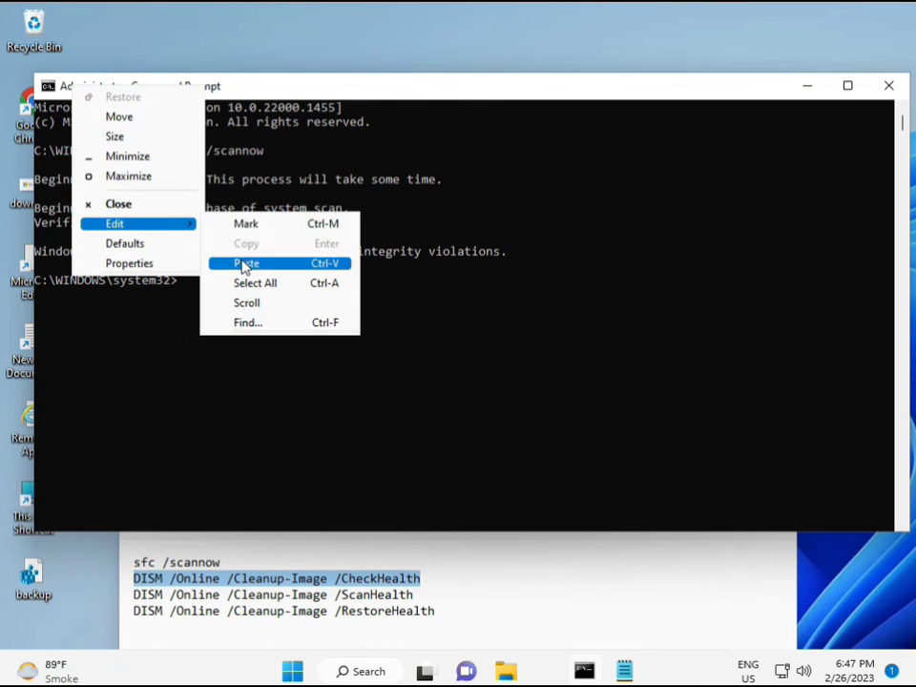
left_click(243, 263)
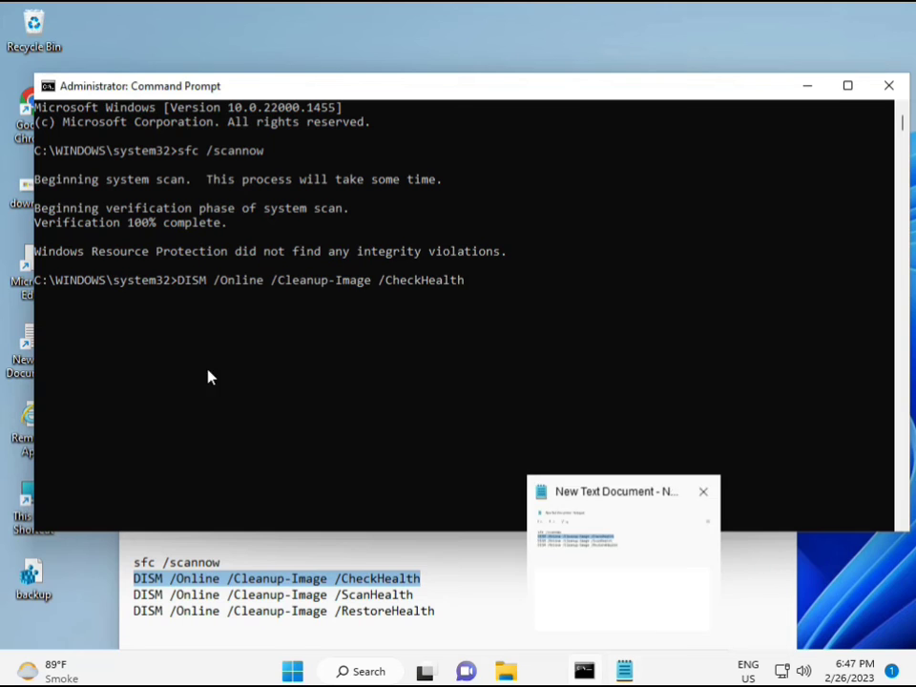
left_click(180, 283)
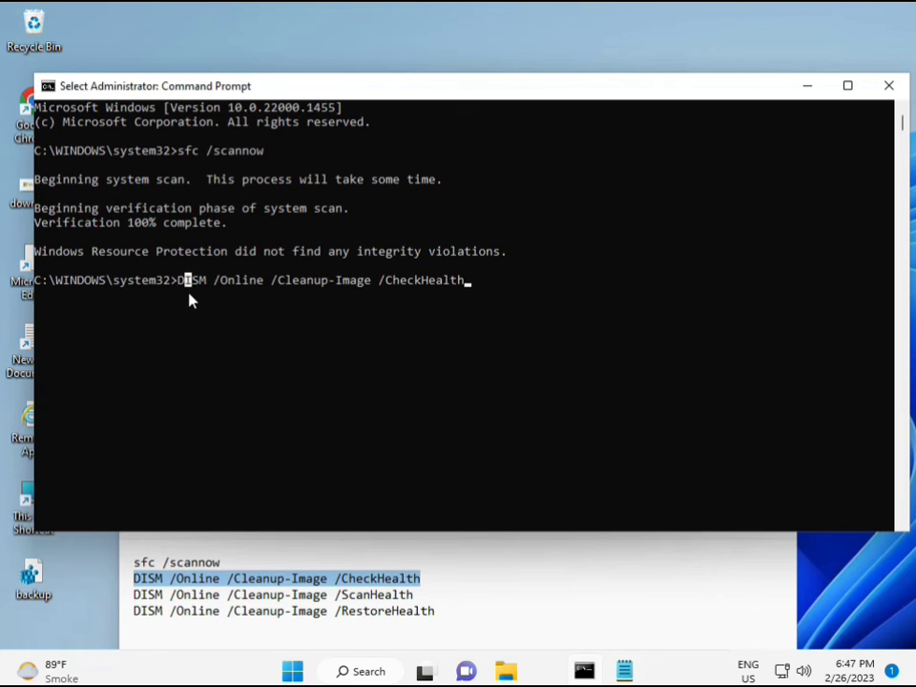
key("Escape")
key("Return")
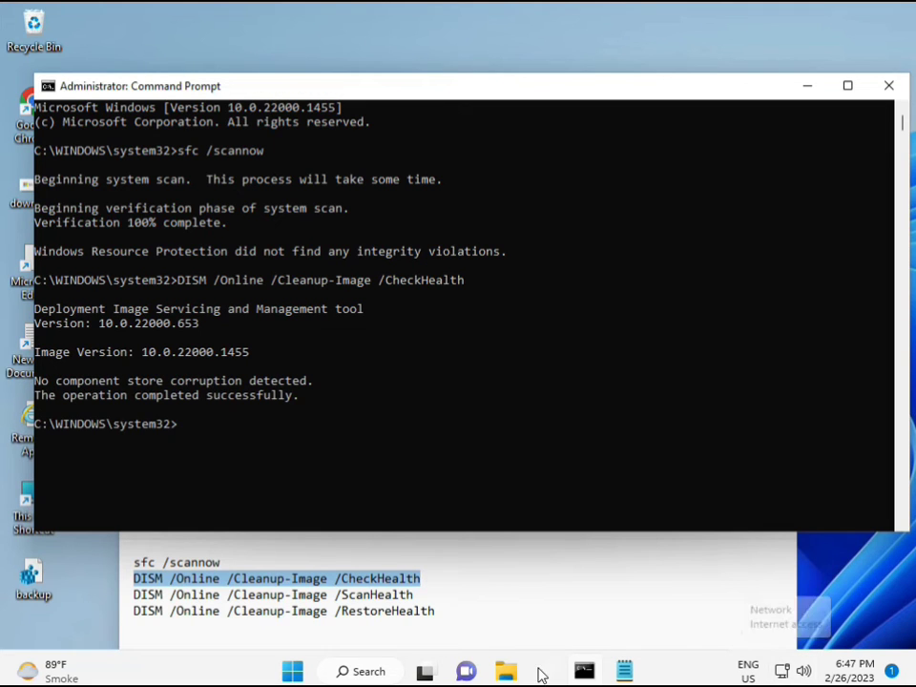
Step: Copy DISM /Online /Cleanup-Image /ScanHealth from the notes, paste it into the console, and run it
left_click_drag(134, 595, 436, 595)
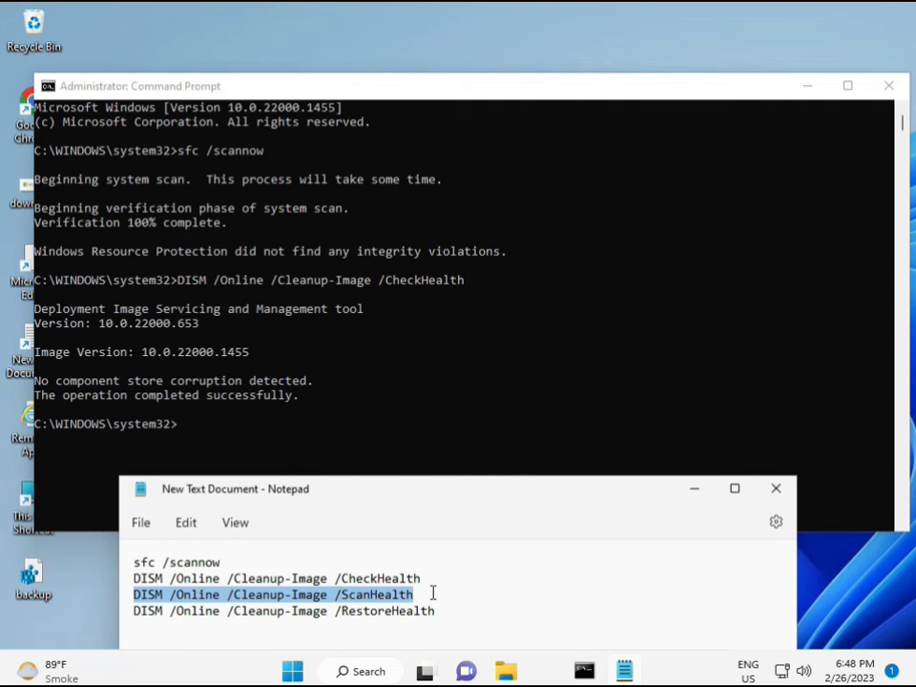
right_click(405, 597)
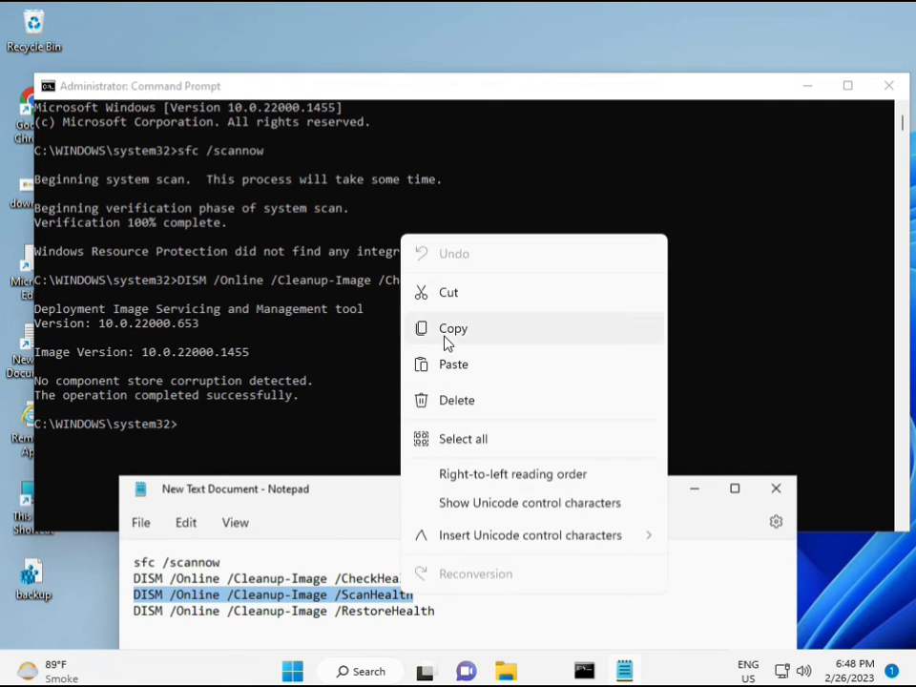
left_click(447, 377)
left_click(201, 436)
left_click(183, 432)
right_click(183, 433)
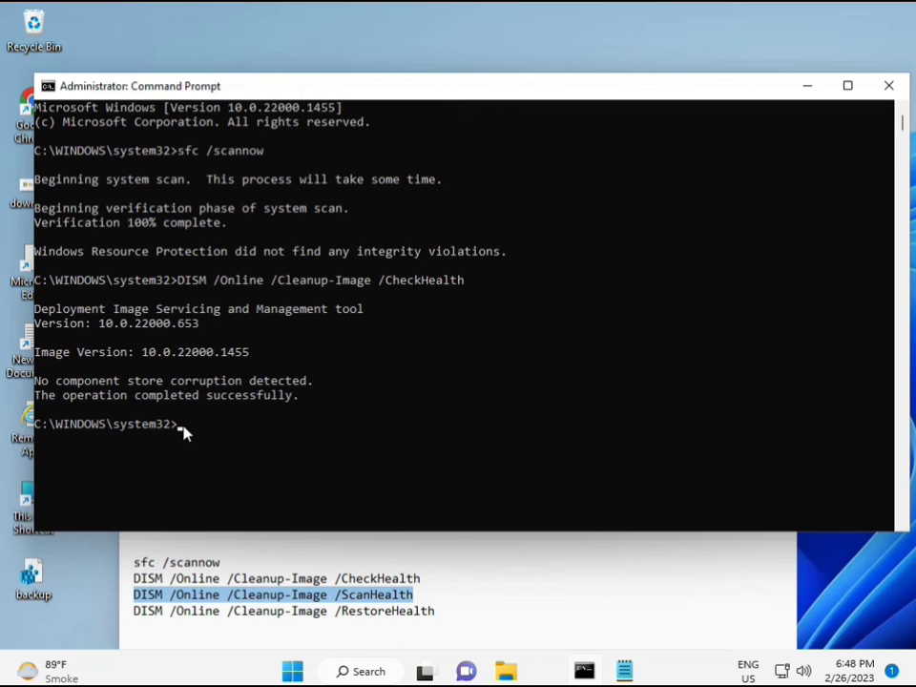
right_click(184, 433)
key("Return")
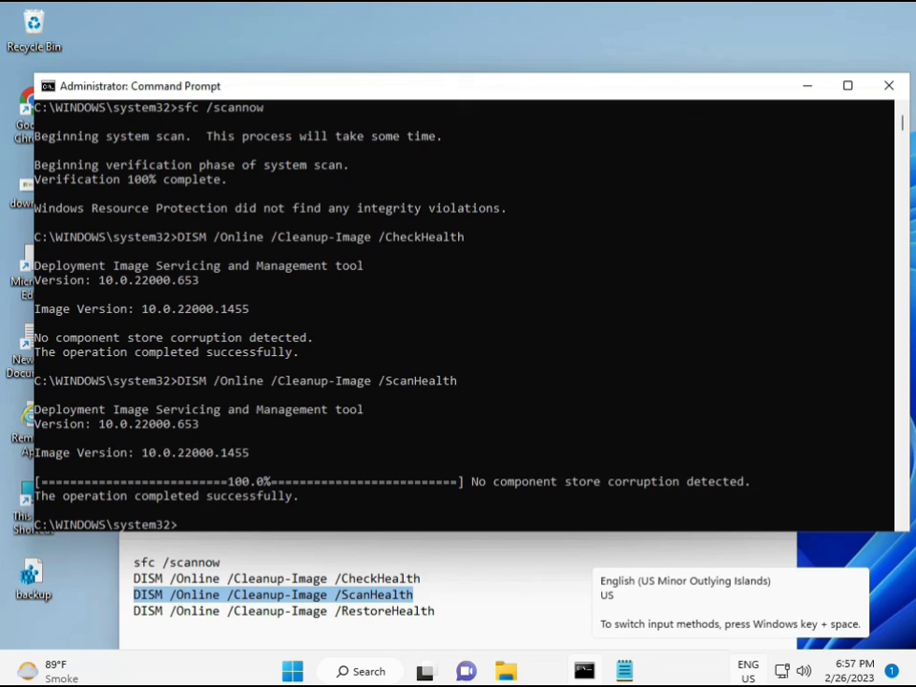
Step: Copy the DISM /Online /Cleanup-Image /RestoreHealth line from the notes
left_click_drag(208, 497, 301, 501)
left_click(218, 614)
triple_click(218, 614)
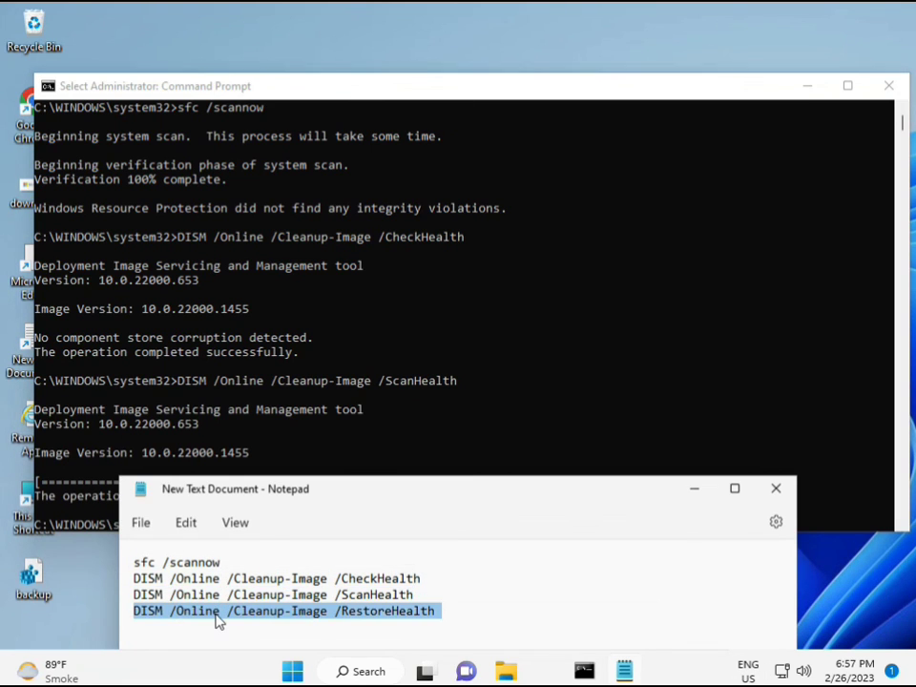
right_click(218, 616)
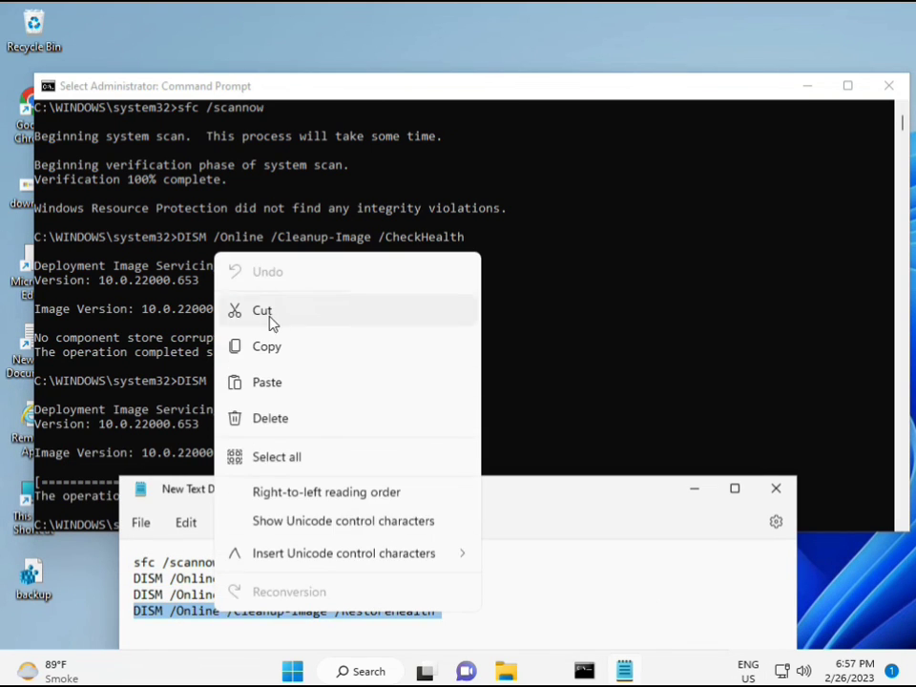
left_click(271, 345)
Step: Paste the RestoreHealth command at the administrator prompt and run it
left_click(200, 474)
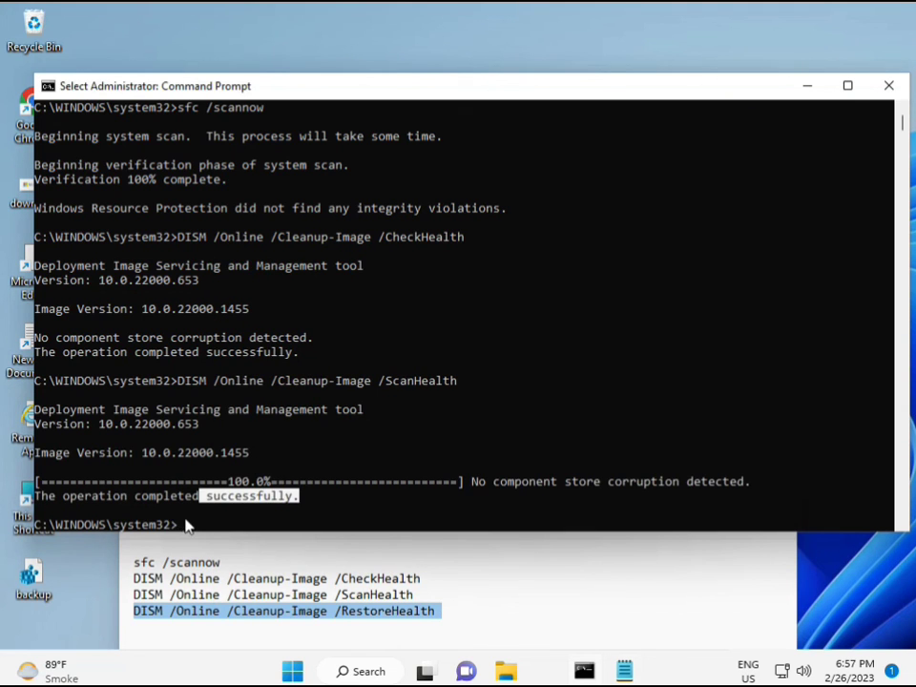
left_click(181, 528)
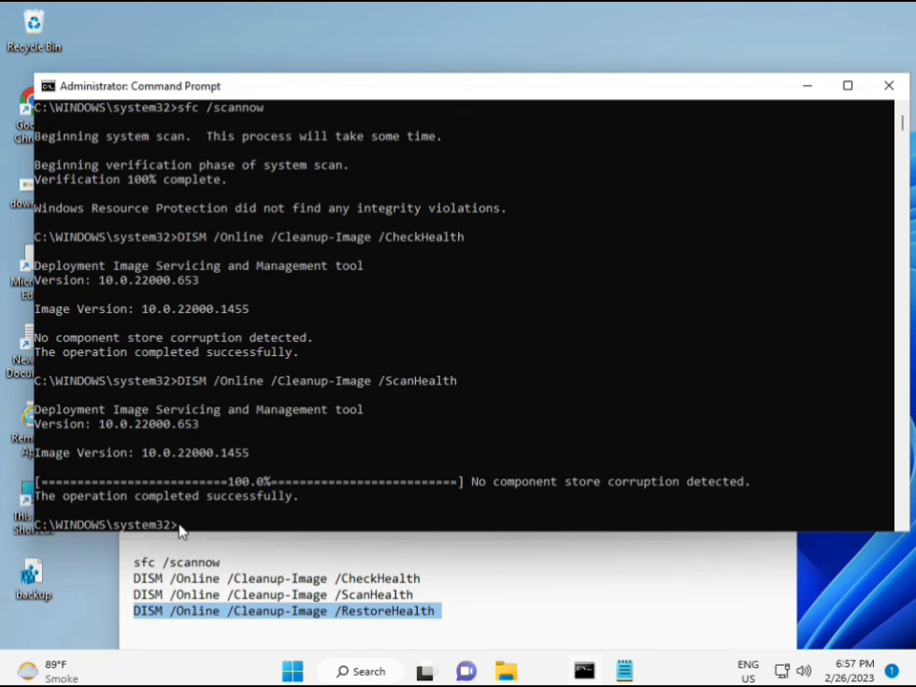
left_click(181, 531)
left_click(181, 531)
right_click(181, 531)
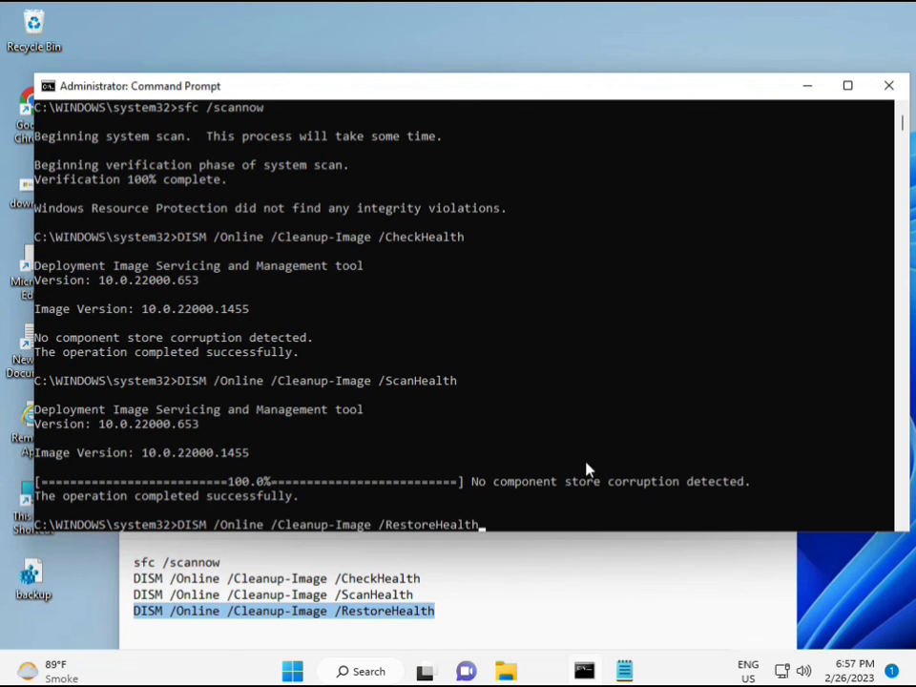
scroll(586, 470, "down", 9)
scroll(536, 448, "up", 9)
mouse_move(904, 125)
left_mouse_down()
mouse_move(907, 137)
mouse_move(905, 125)
left_mouse_up()
left_click(181, 268)
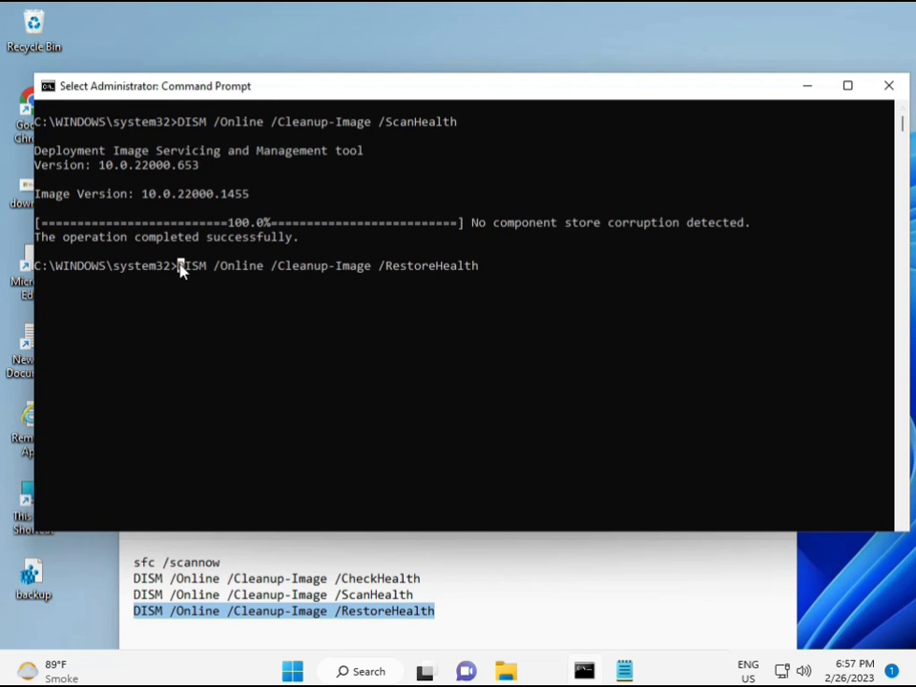
key("Escape")
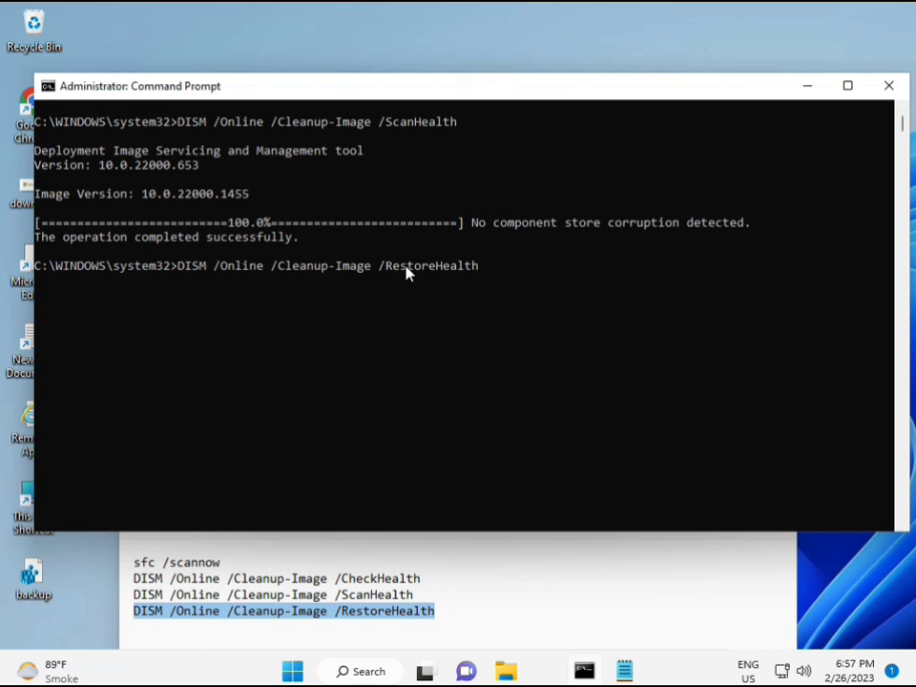
key("Return")
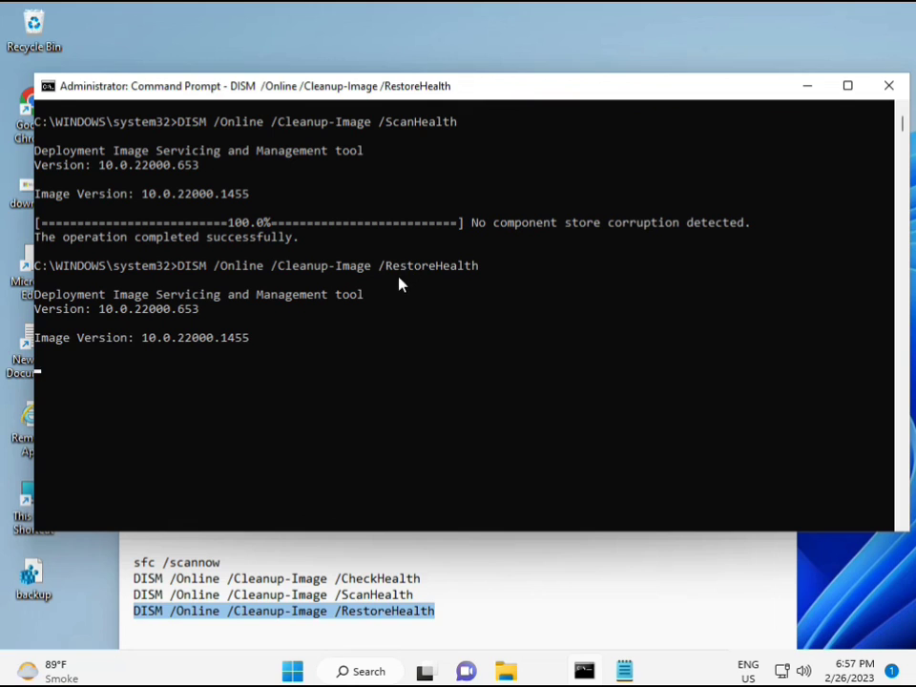